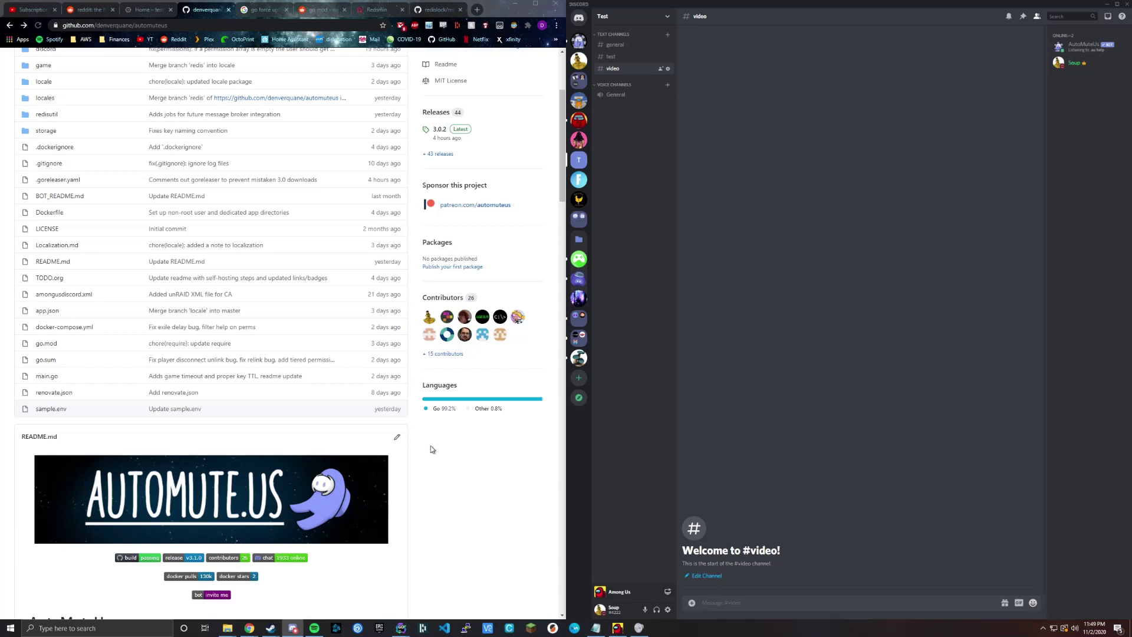
# - Read through the AutoMuteUs README, covering the invite badge, Requirements, Quickstart and Demo, and Usage and Commands sections
pyautogui.scroll(-1, 430, 449)
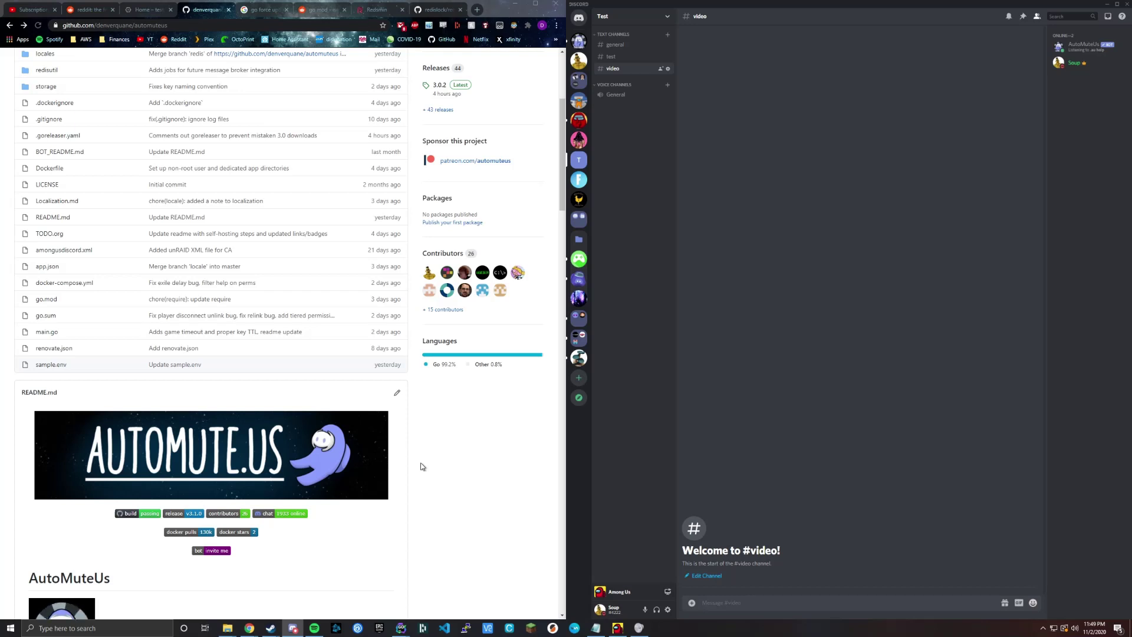
pyautogui.scroll(-3, 420, 463)
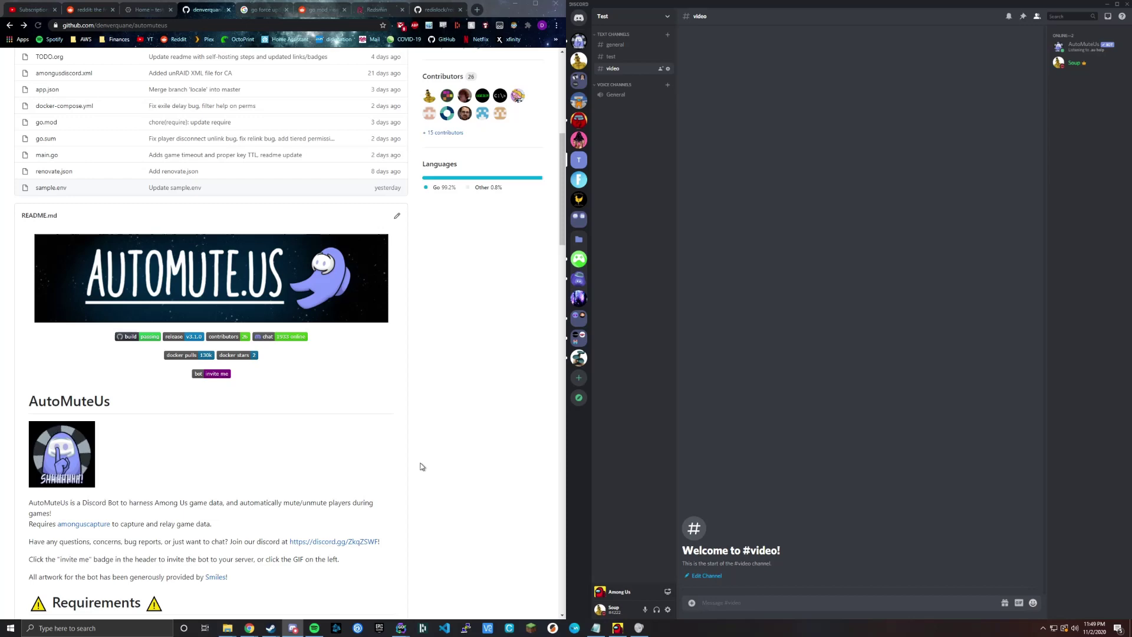
pyautogui.scroll(-3, 421, 463)
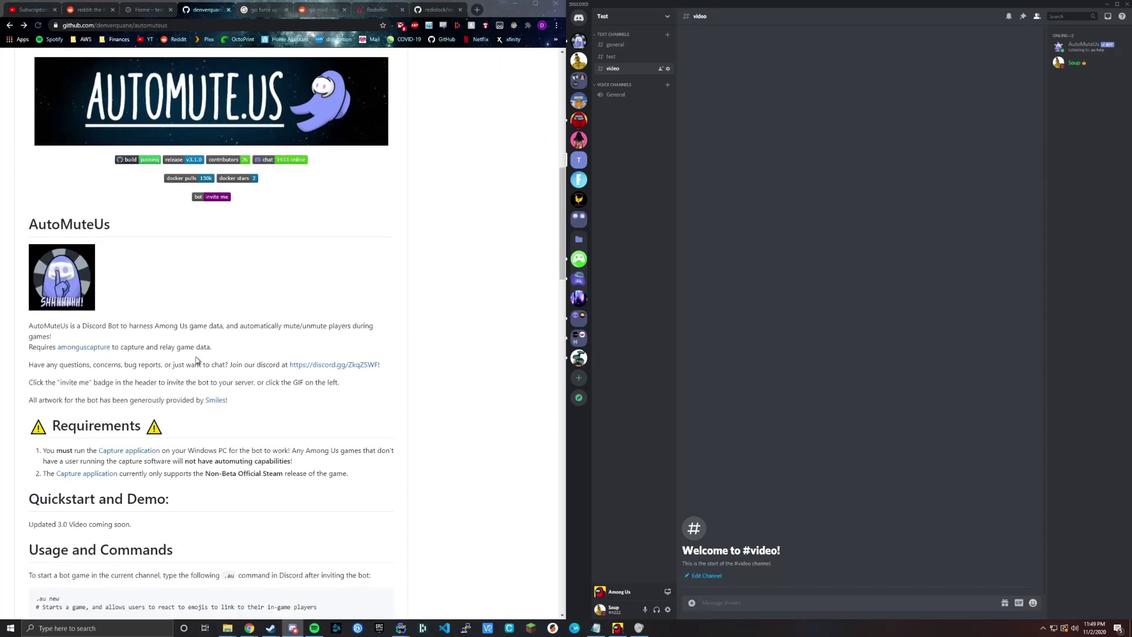
pyautogui.scroll(-2, 217, 383)
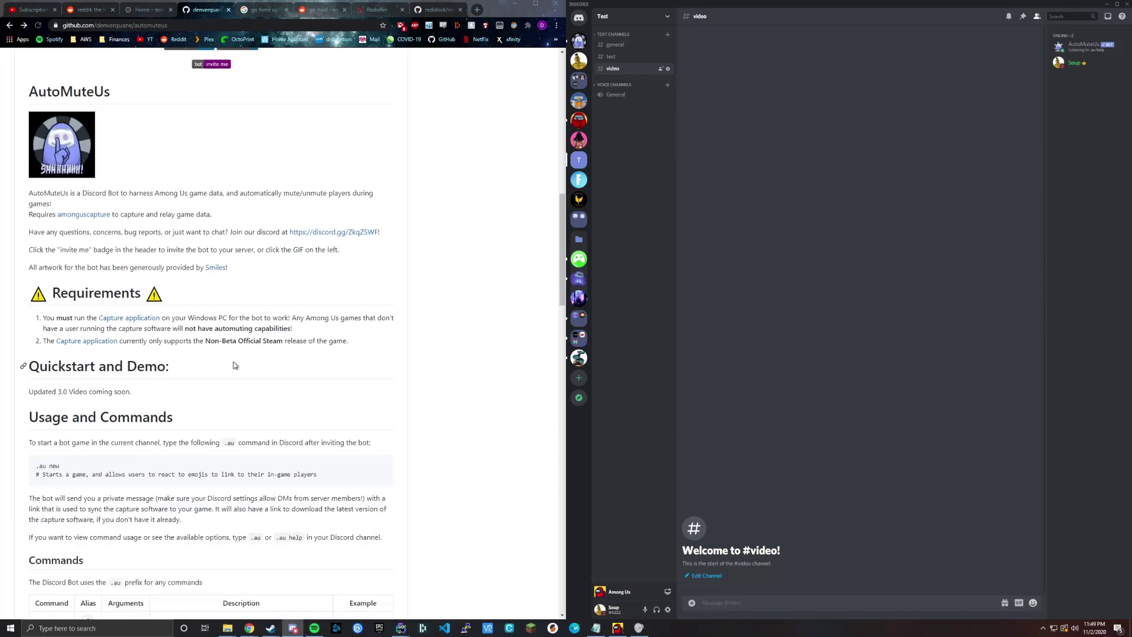
pyautogui.scroll(-2, 191, 320)
pyautogui.scroll(3, 256, 404)
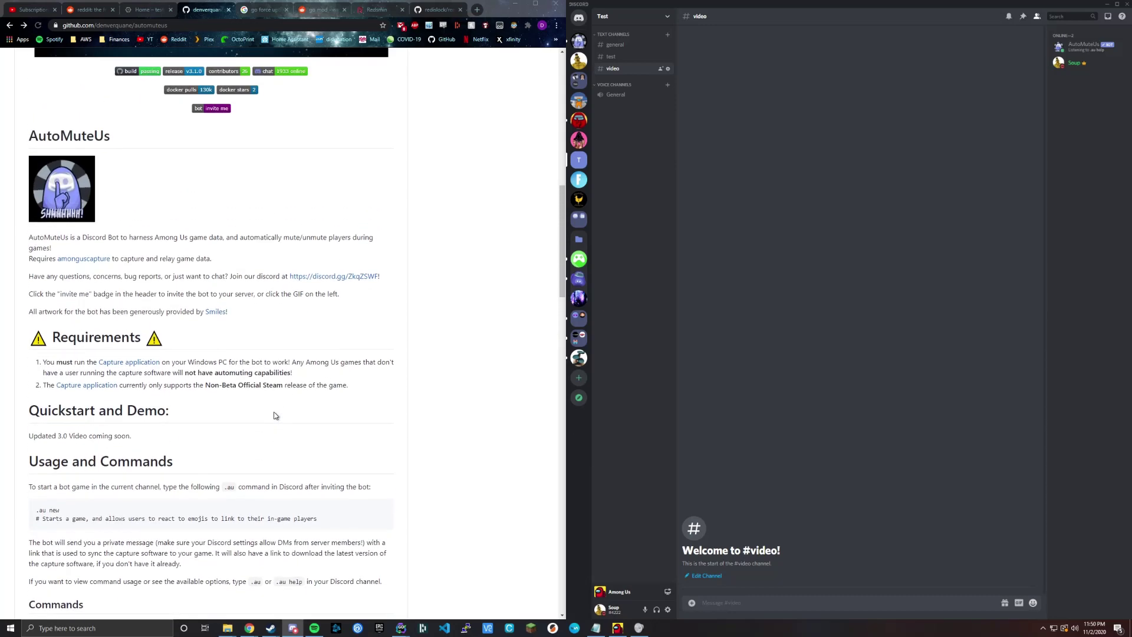
pyautogui.moveTo(29, 436); pyautogui.dragTo(143, 439)
pyautogui.click(142, 439)
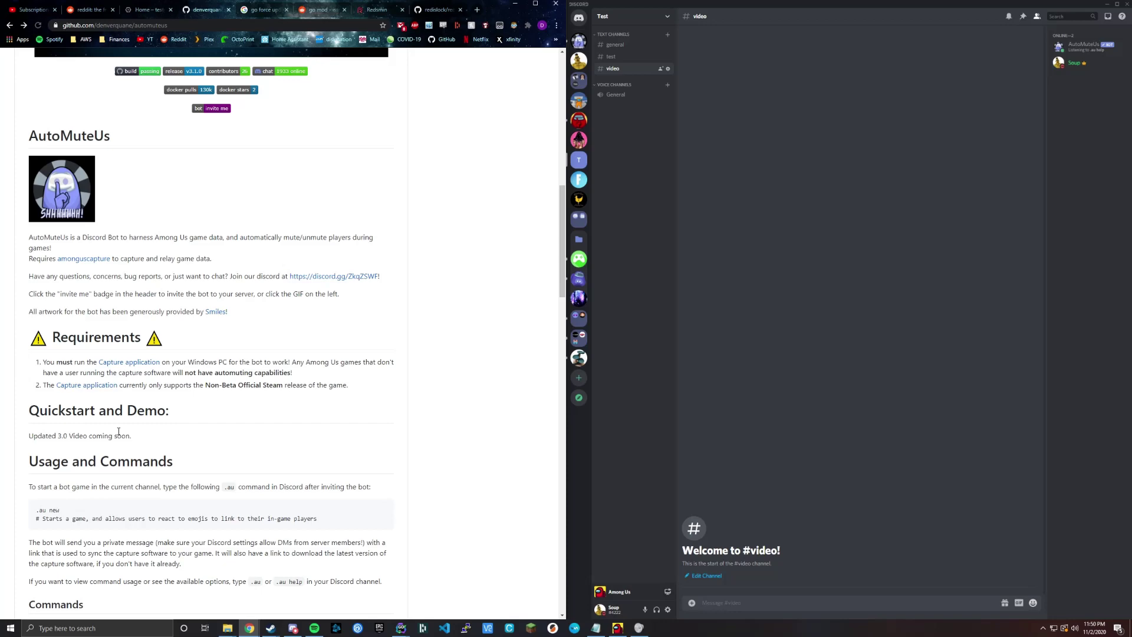
pyautogui.scroll(3, 215, 430)
pyautogui.scroll(1, 303, 468)
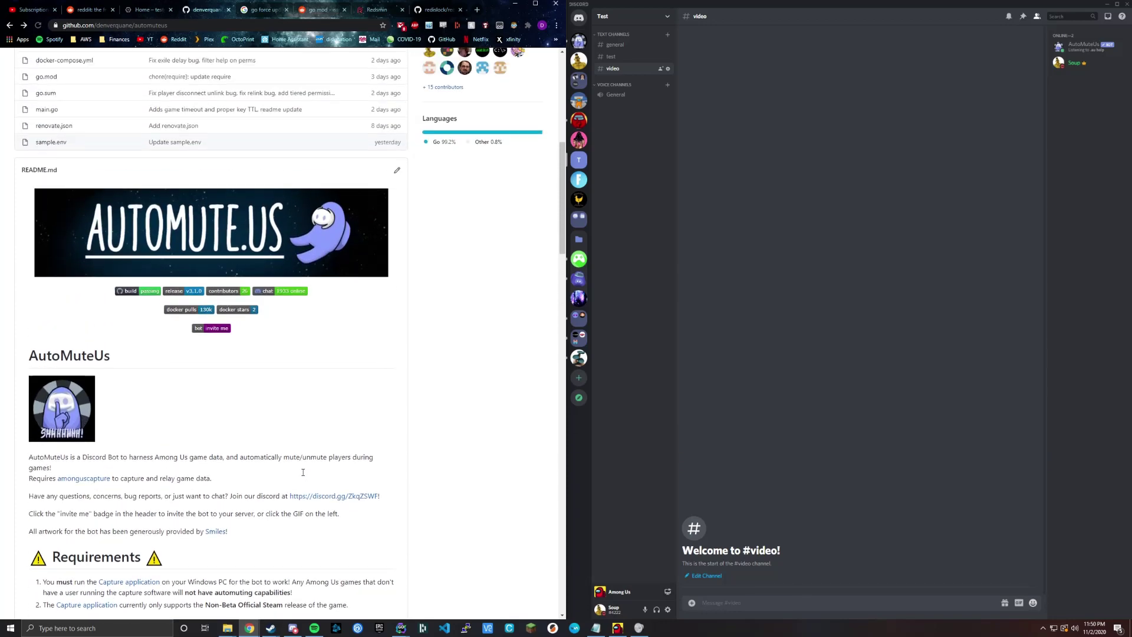
pyautogui.scroll(-4, 290, 467)
pyautogui.scroll(4, 262, 420)
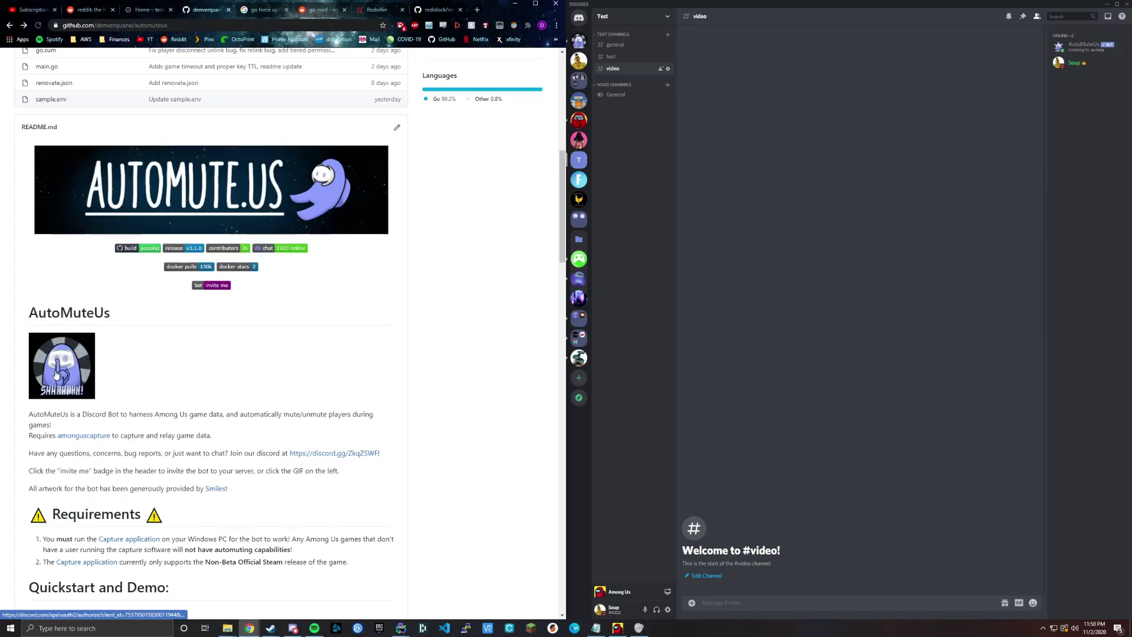
# - Invite the AutoMuteUs bot to the Test server, authorize all requested permissions, and return to the GitHub repository page
pyautogui.click(218, 288)
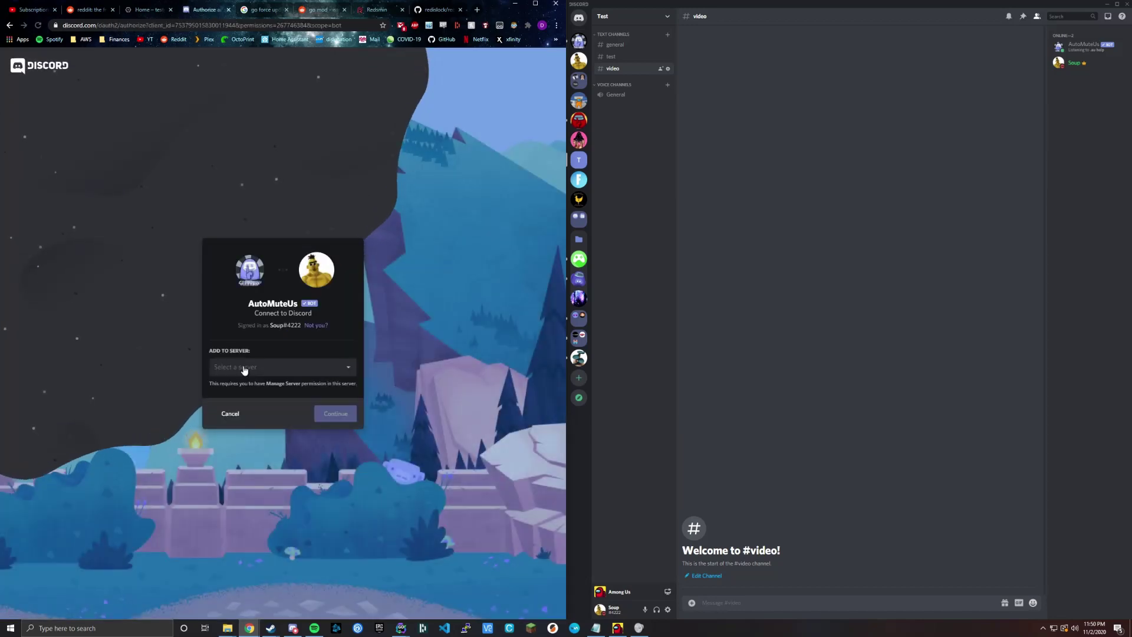
pyautogui.click(242, 367)
pyautogui.click(220, 452)
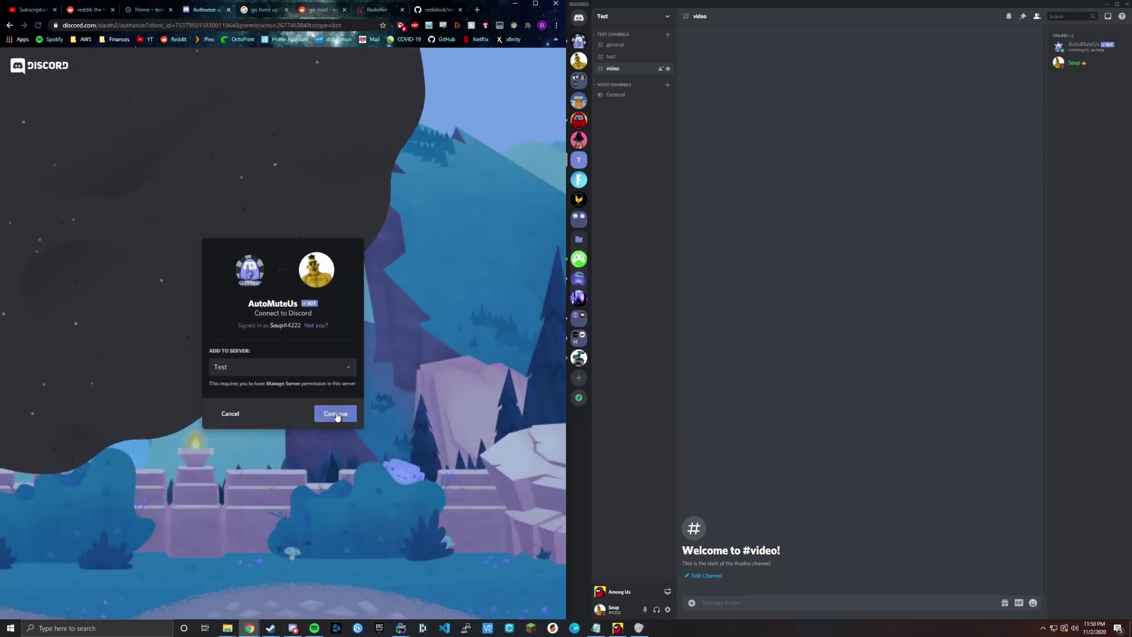
pyautogui.click(336, 409)
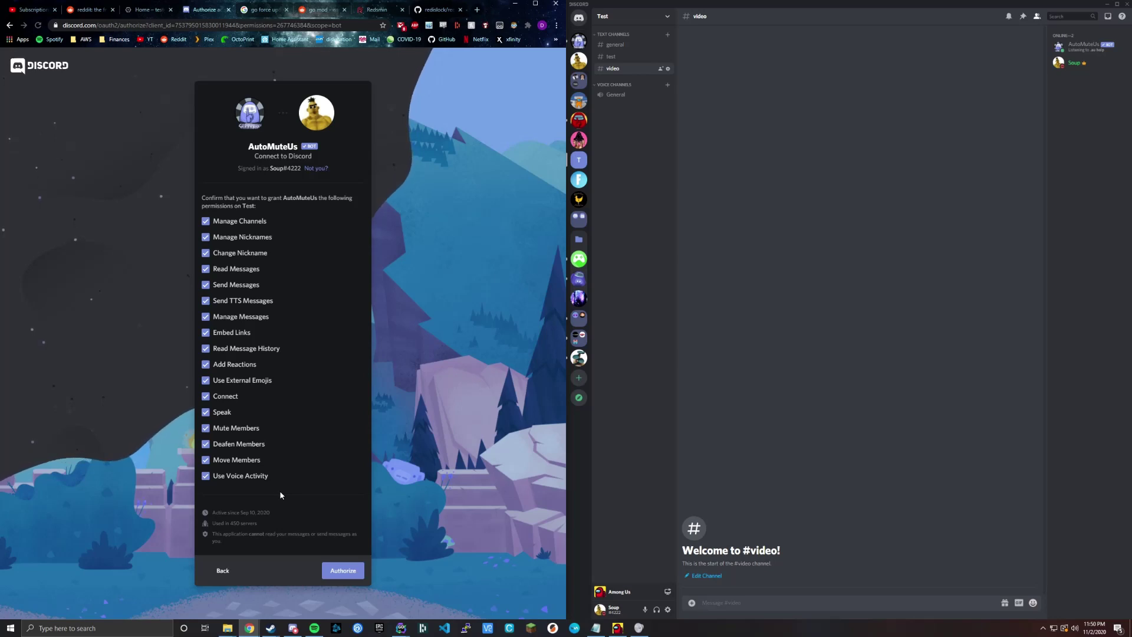
pyautogui.click(337, 571)
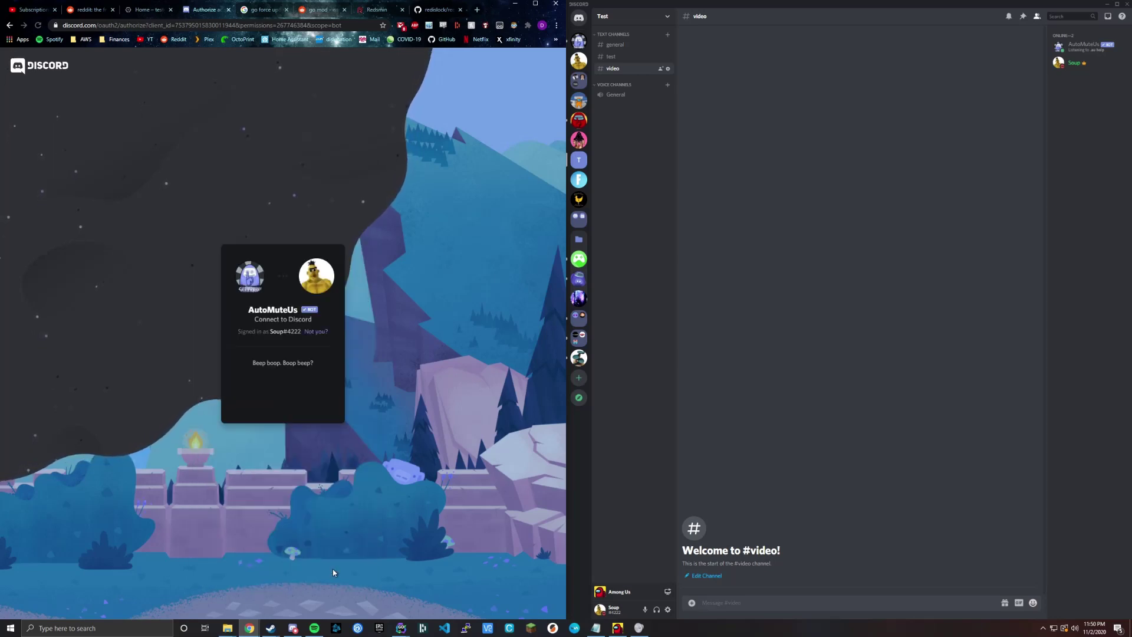
pyautogui.click(232, 397)
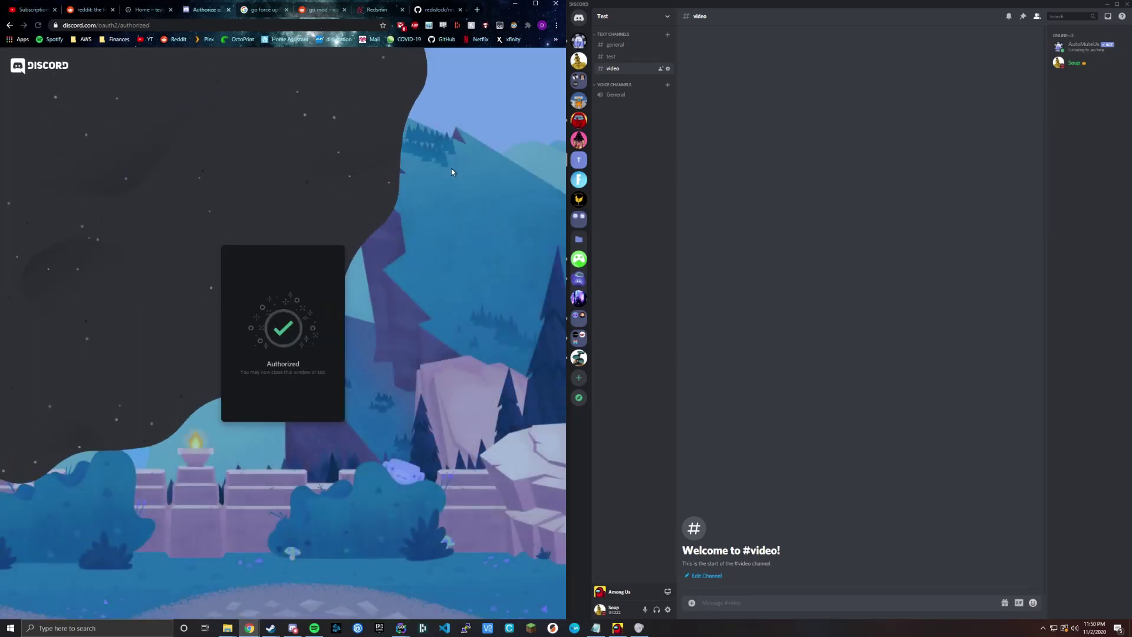
pyautogui.click(10, 25)
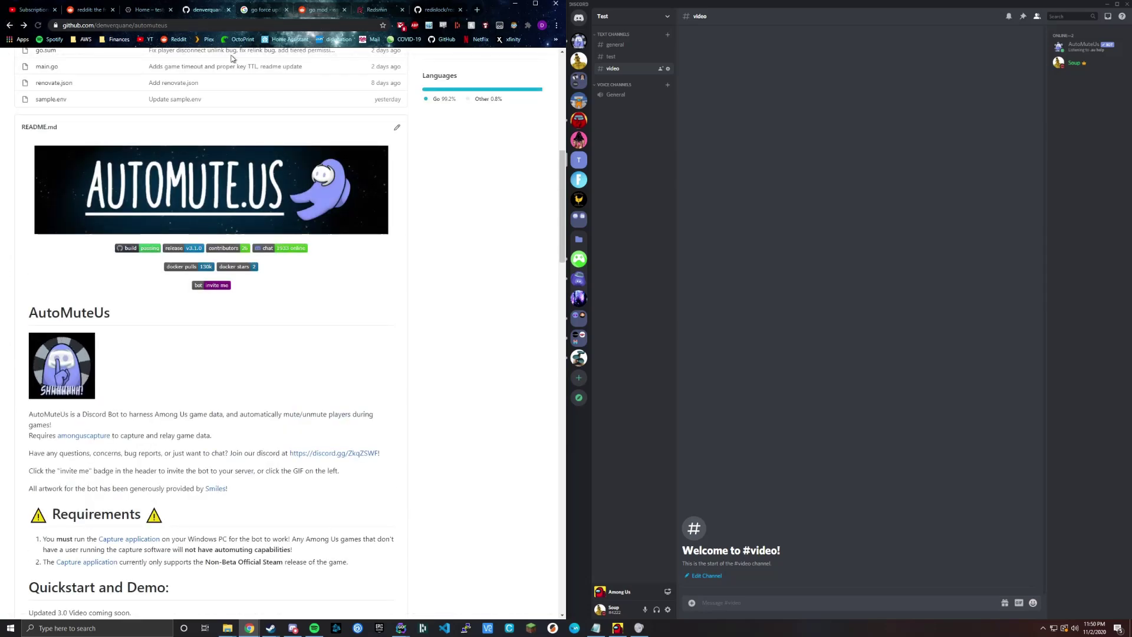
# - Request the bot's command list with .au in the video channel, and the help for the new command with .au h new
pyautogui.click(716, 458)
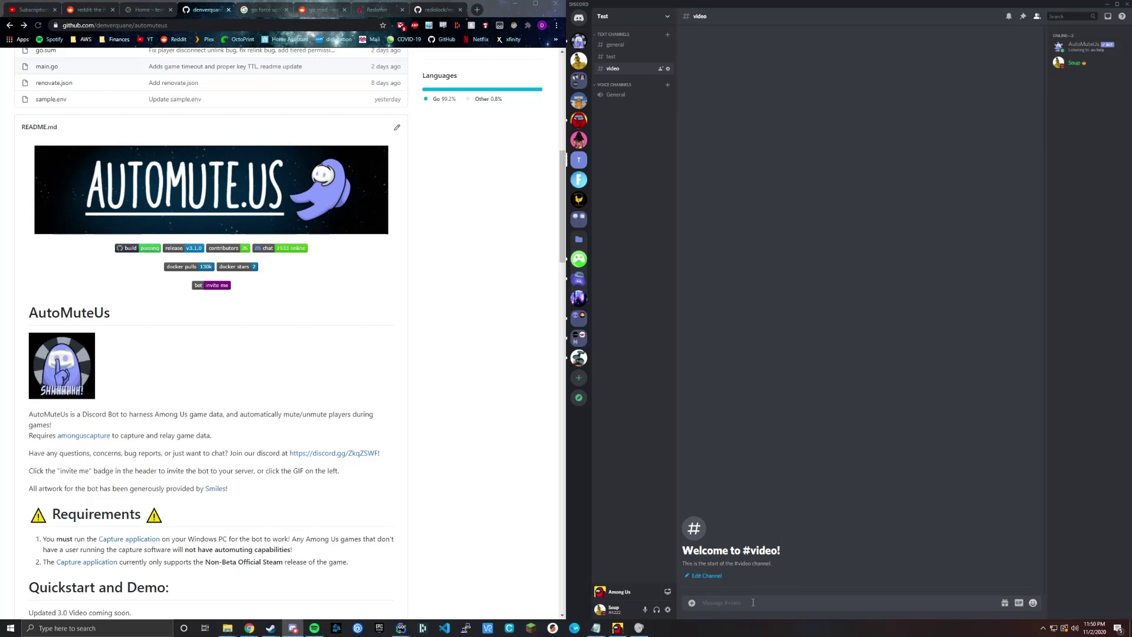
pyautogui.write('.au')
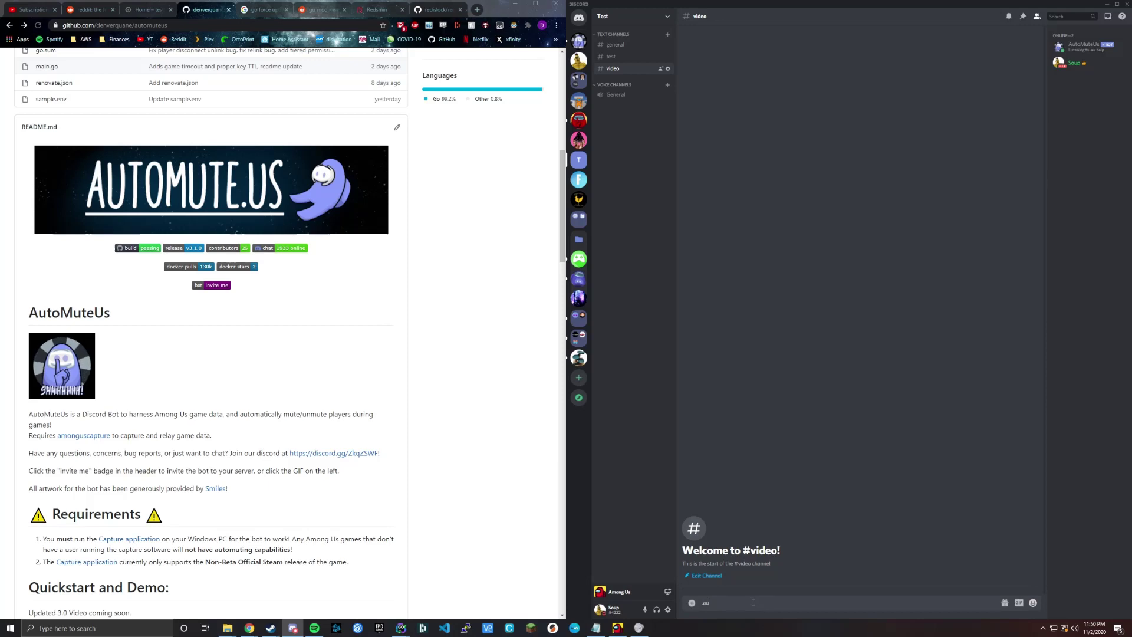
pyautogui.press('Return')
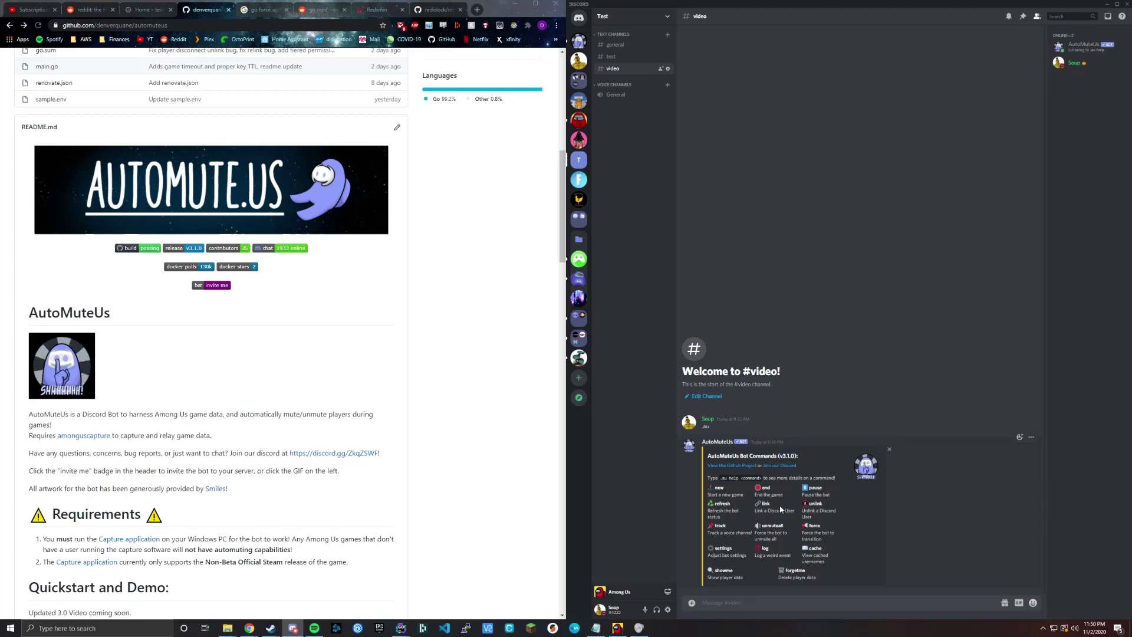
pyautogui.write('.au h new')
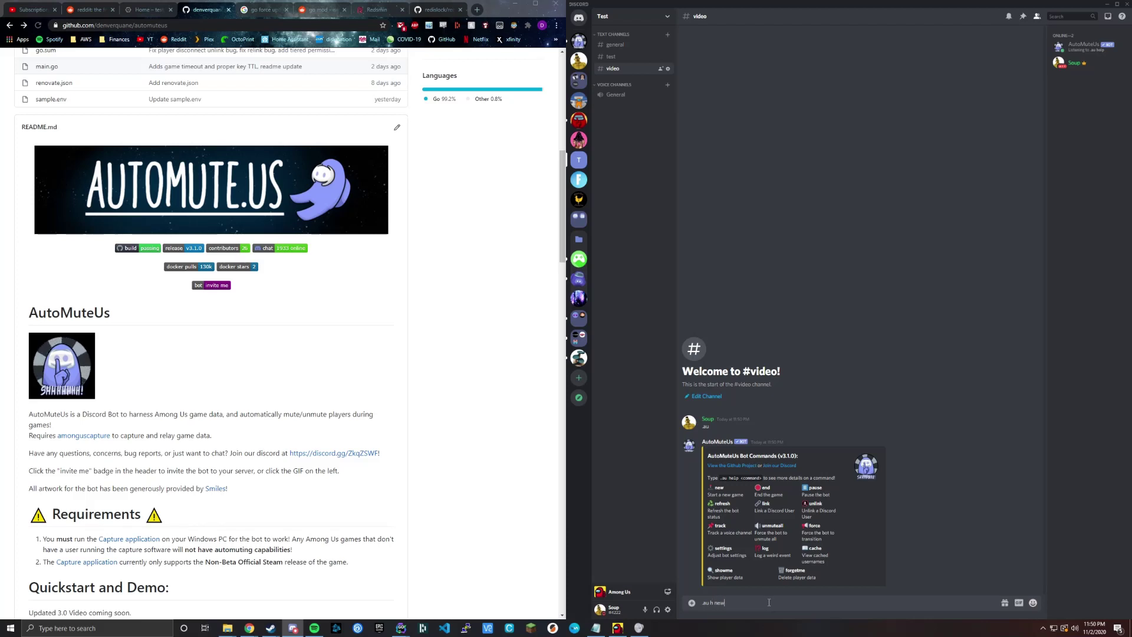
pyautogui.press('Return')
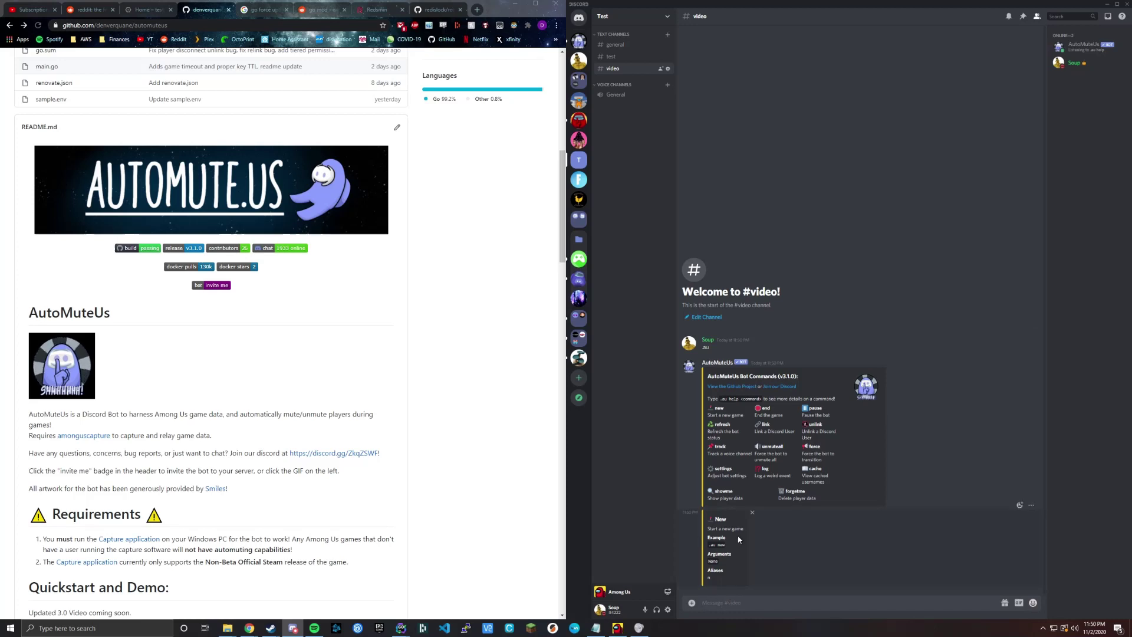
# - Start a bot game in the video channel with .au new and read the Main Menu message about linking the capture
pyautogui.write('.au new')
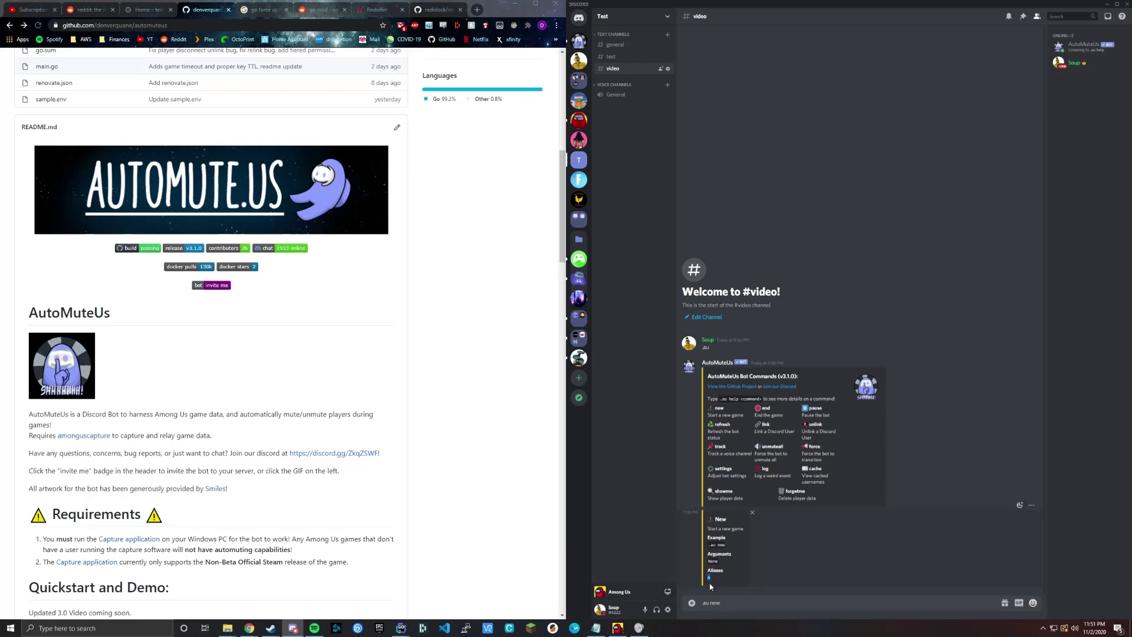
pyautogui.press('Return')
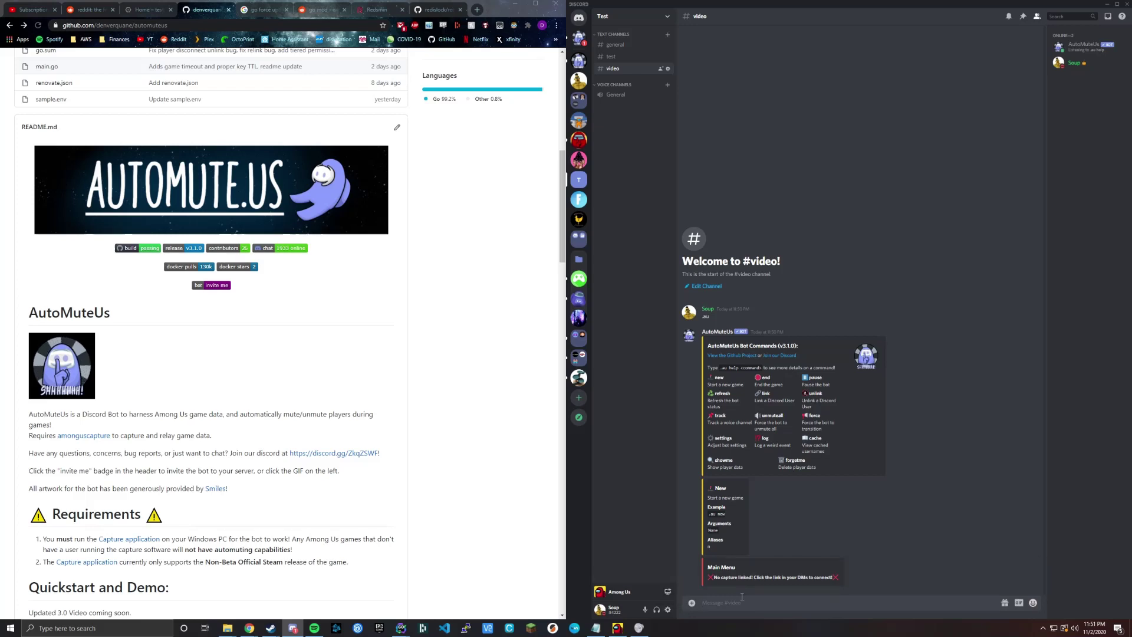
pyautogui.moveTo(713, 577); pyautogui.dragTo(816, 578)
pyautogui.click(749, 575)
# - Check in the Discord Privacy & Safety settings whether direct messages from server members are allowed, and return to the channel
pyautogui.click(668, 609)
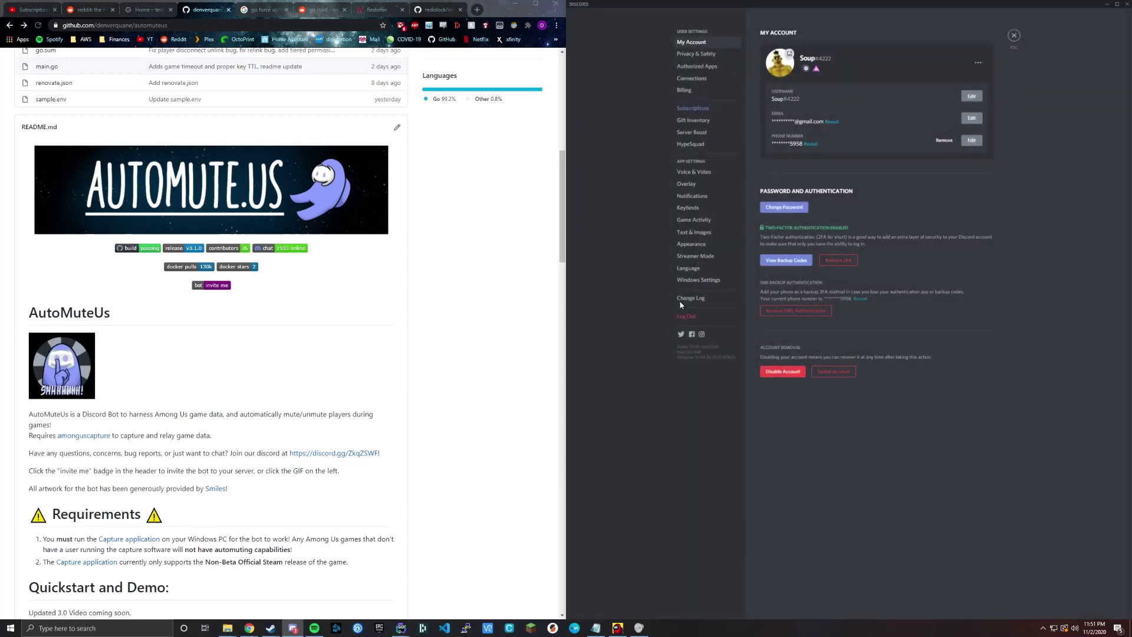
pyautogui.click(693, 56)
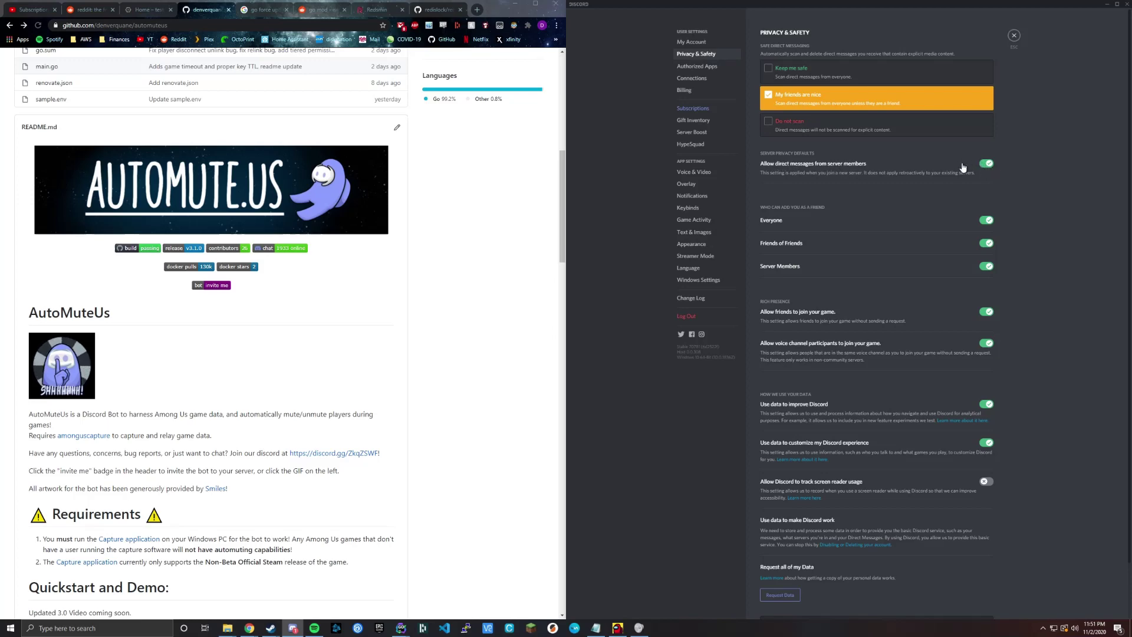
pyautogui.click(1013, 36)
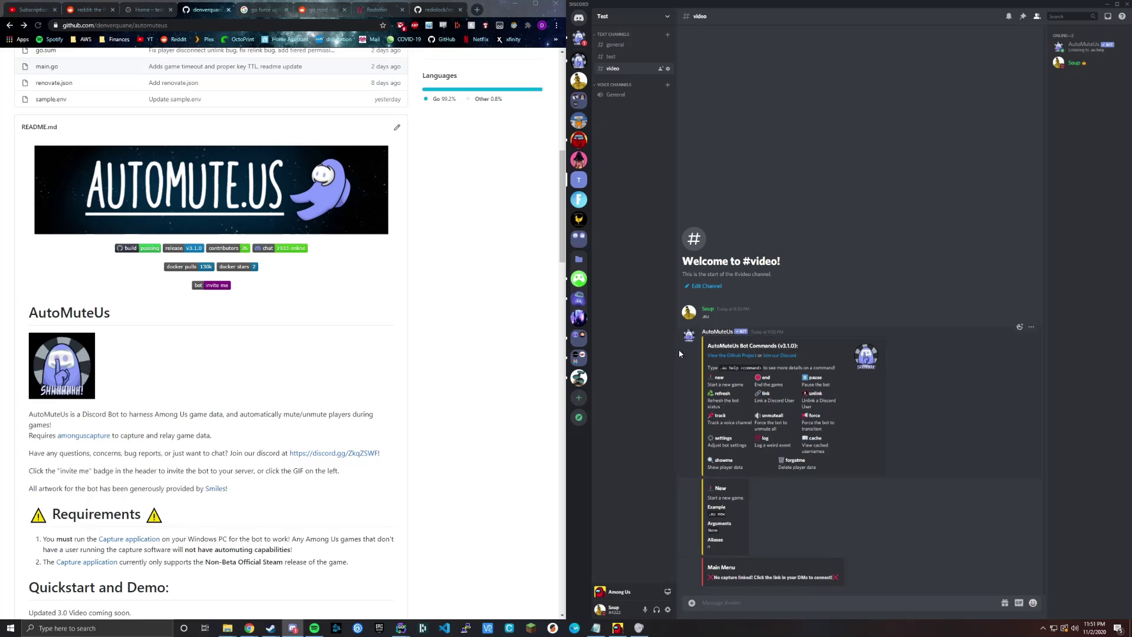
# - Open the AutoMuteUs direct messages and download the latest capture version from the newest game message
pyautogui.click(579, 39)
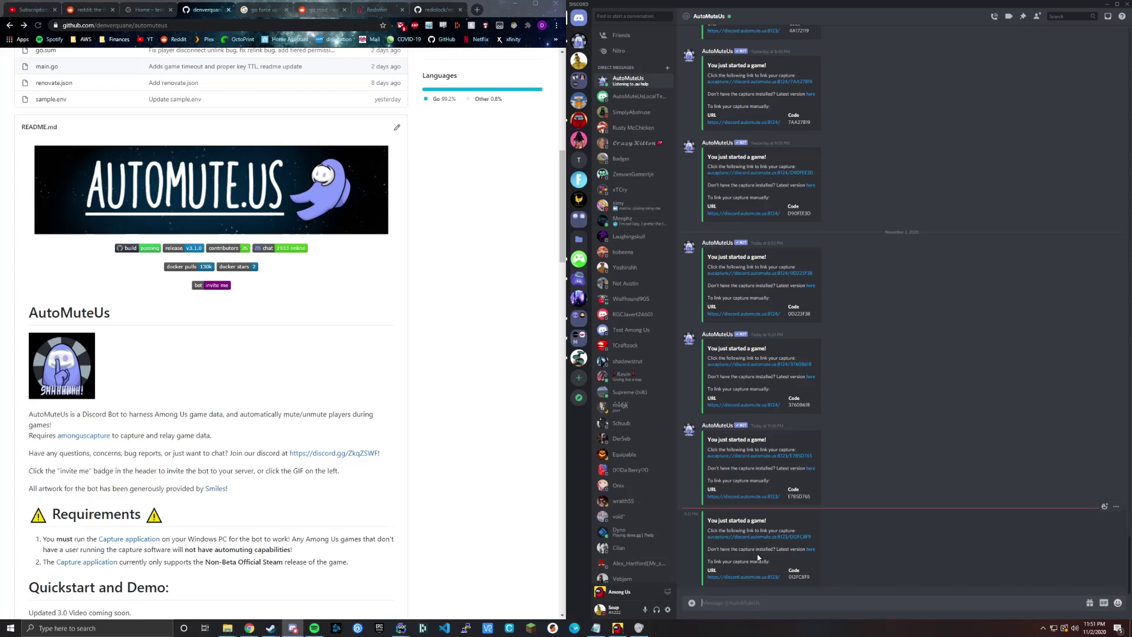
pyautogui.click(810, 549)
pyautogui.click(880, 338)
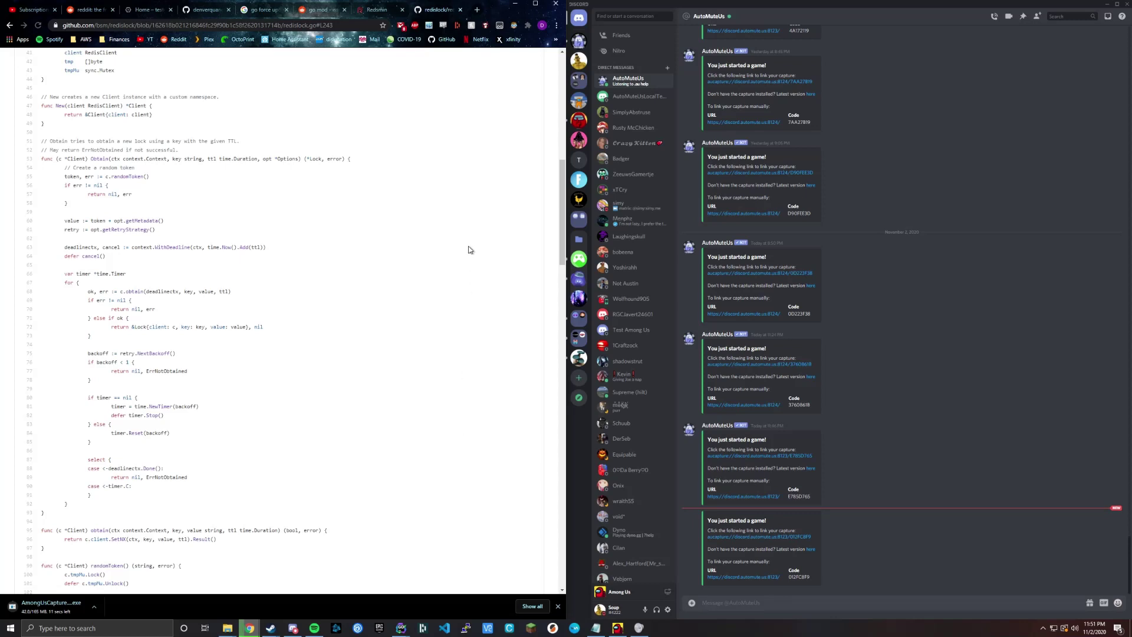
# - Return to the AutoMuteUs repository in the browser and examine the account part of its GitHub address
pyautogui.click(206, 9)
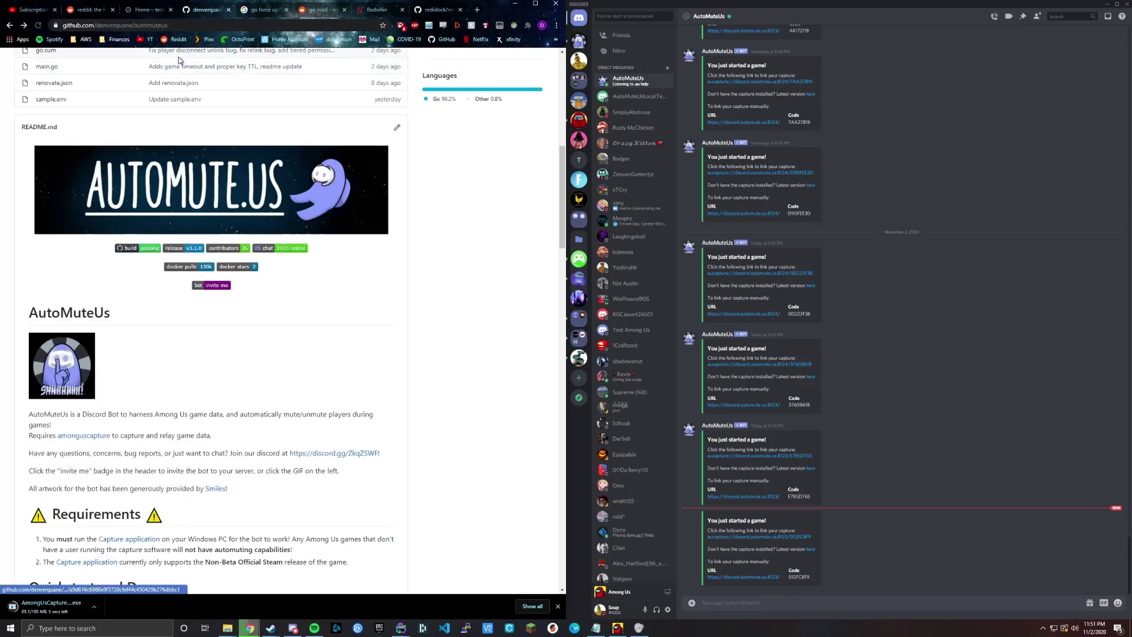
pyautogui.click(173, 26)
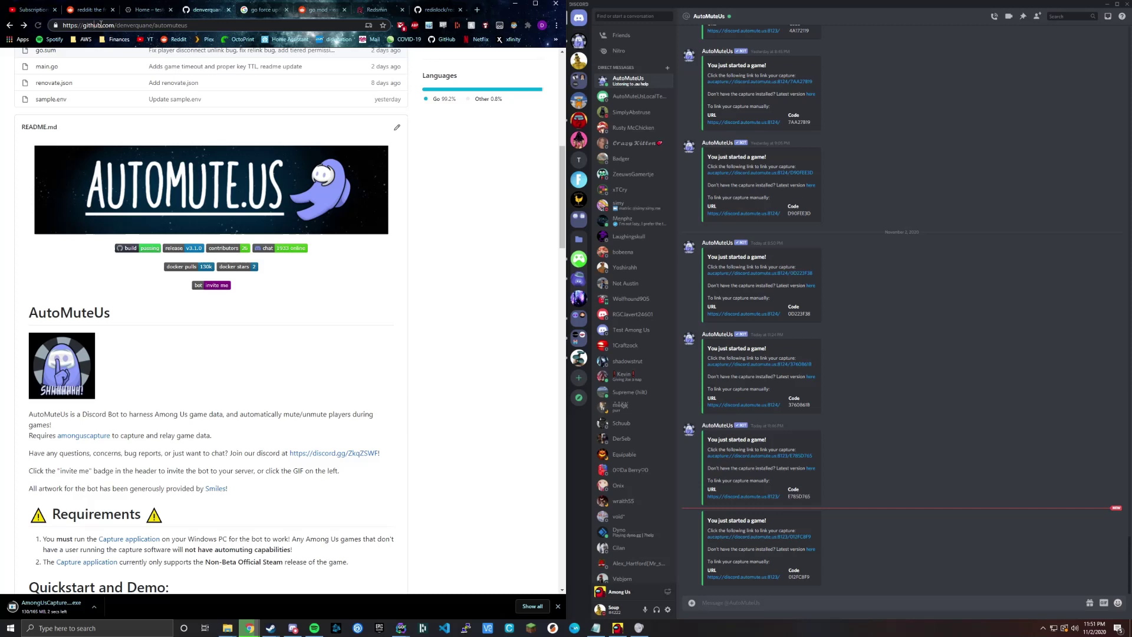
pyautogui.moveTo(122, 25); pyautogui.dragTo(149, 31)
pyautogui.click(149, 29)
# - Run the downloaded AmongUsCapture executable despite the SmartScreen warning, and close its window once it has loaded
pyautogui.click(69, 608)
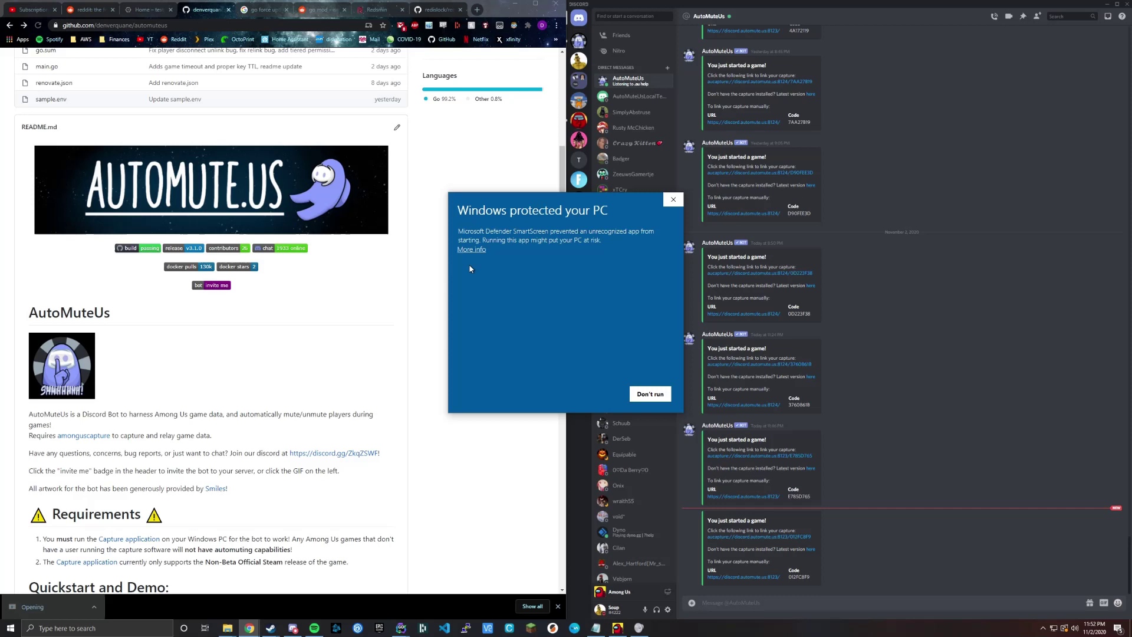
pyautogui.click(610, 395)
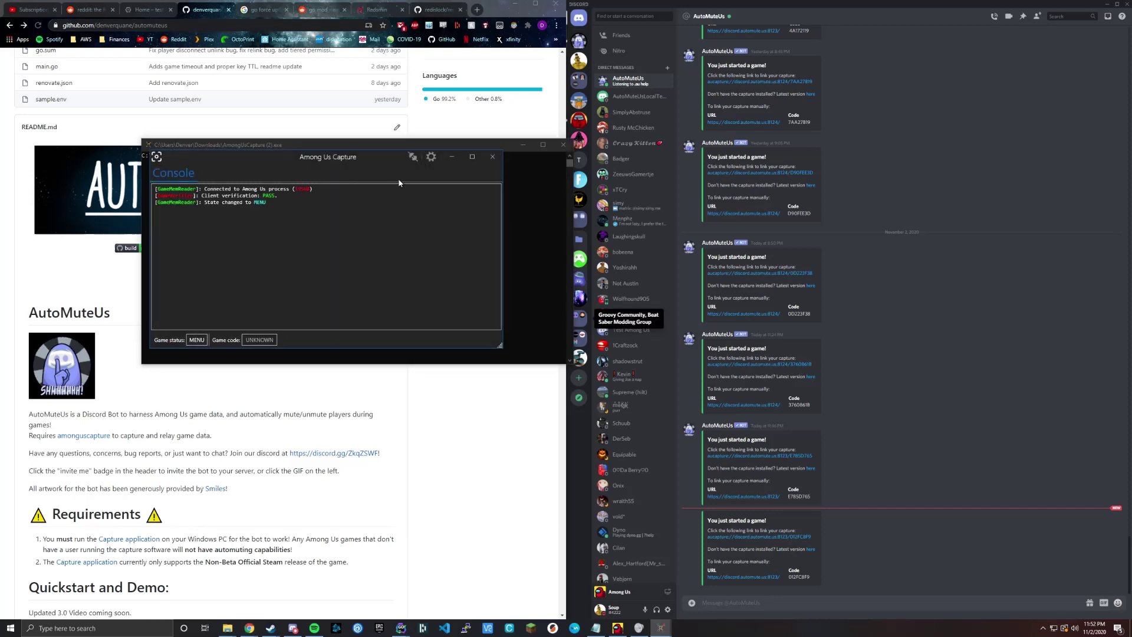
pyautogui.click(493, 158)
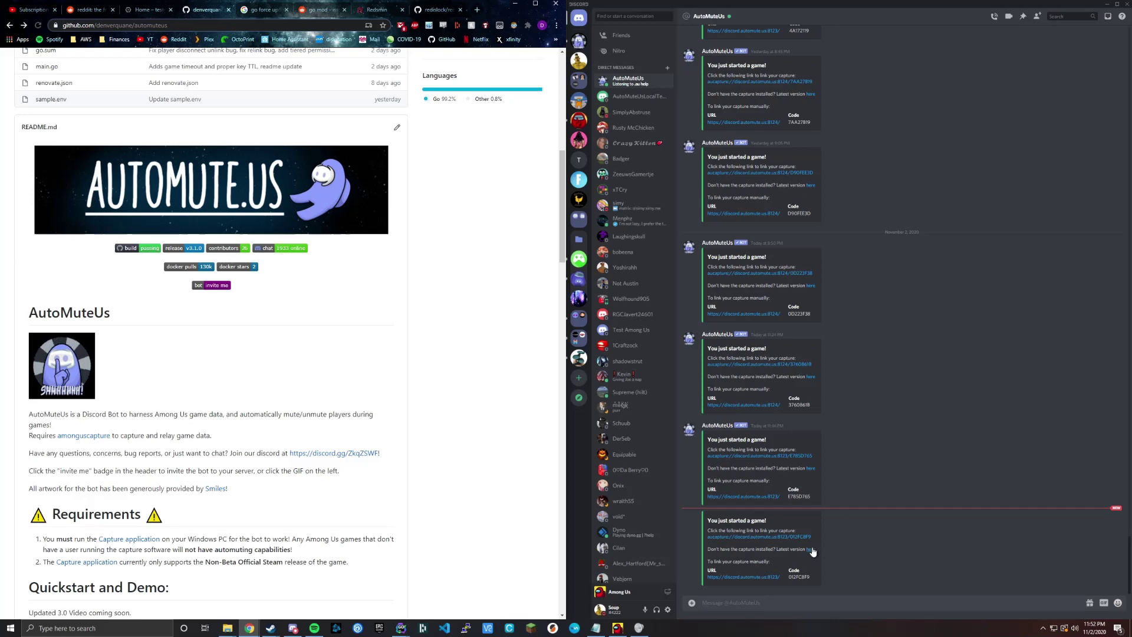
# - Link the capture to the game through the newest direct message's aucapture link, and move the Among Us Capture window off its console window
pyautogui.click(741, 540)
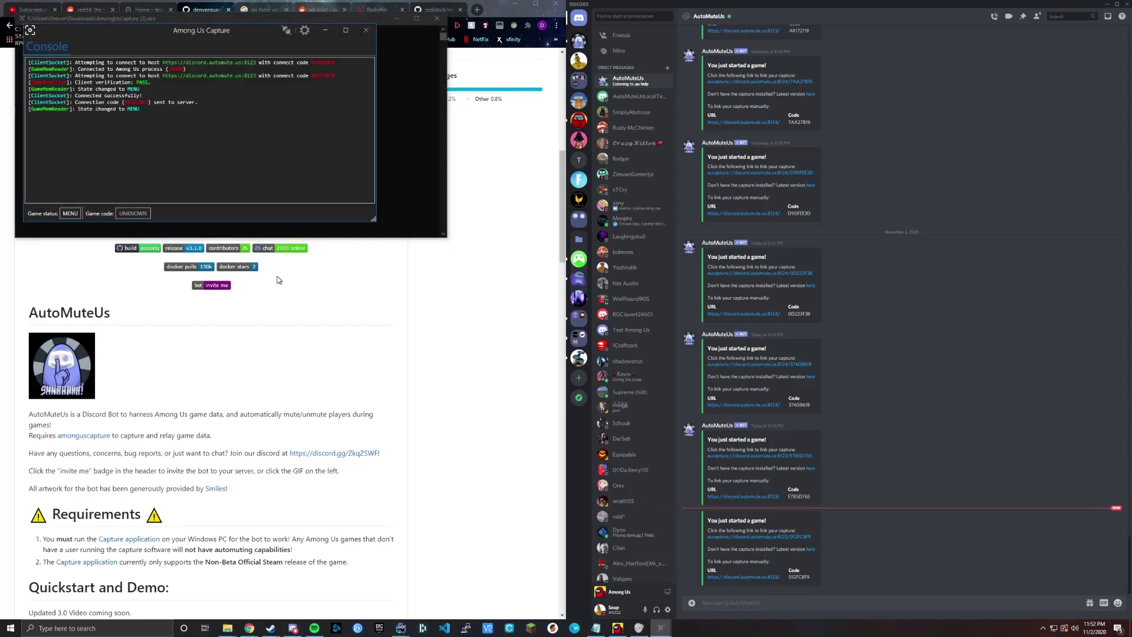
pyautogui.moveTo(244, 36); pyautogui.dragTo(341, 246)
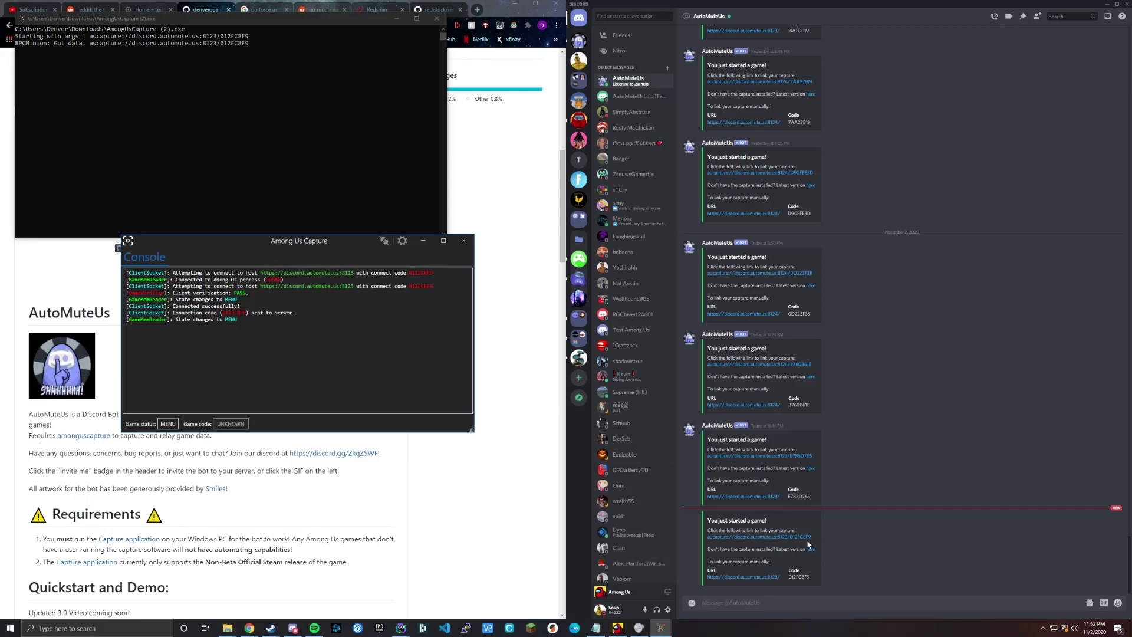
# - Return to the Test server's video channel and examine the Main Menu message about the running game and voice channel
pyautogui.click(579, 160)
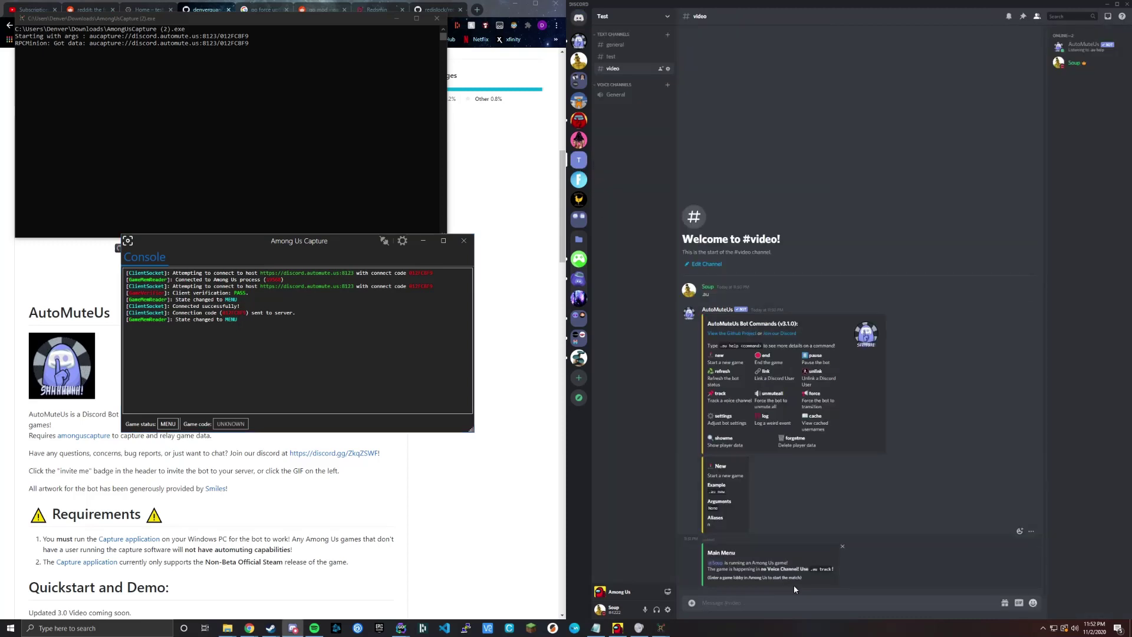
pyautogui.moveTo(777, 570); pyautogui.dragTo(715, 552)
pyautogui.click(734, 561)
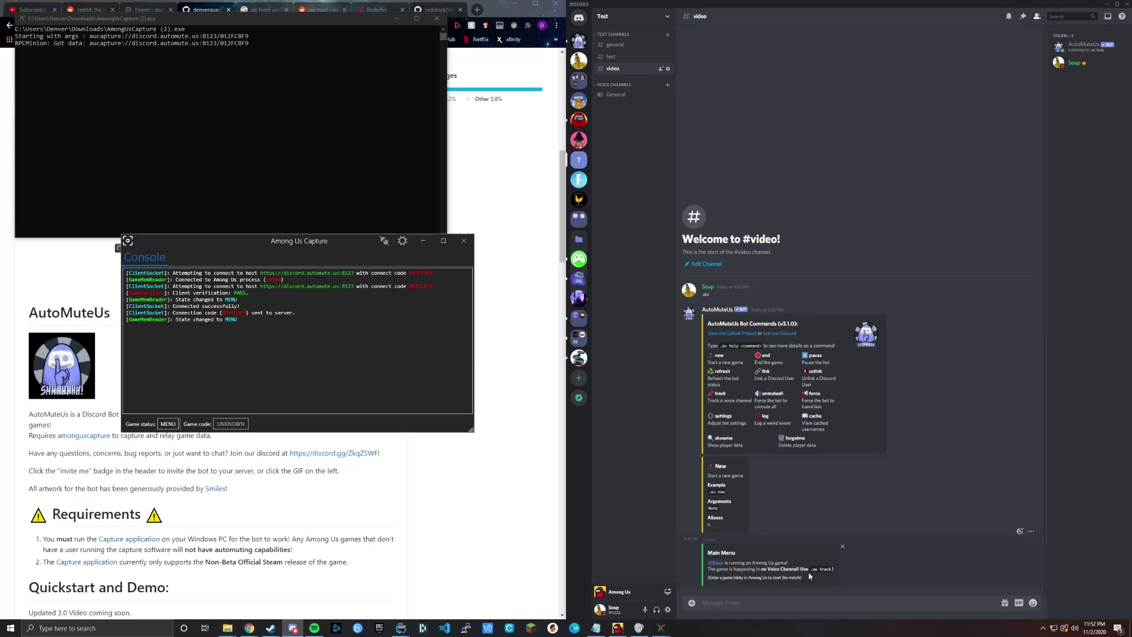
# - Join the General voice channel on the Test server and have the bot track it with the .au track command
pyautogui.moveTo(768, 569); pyautogui.dragTo(821, 570)
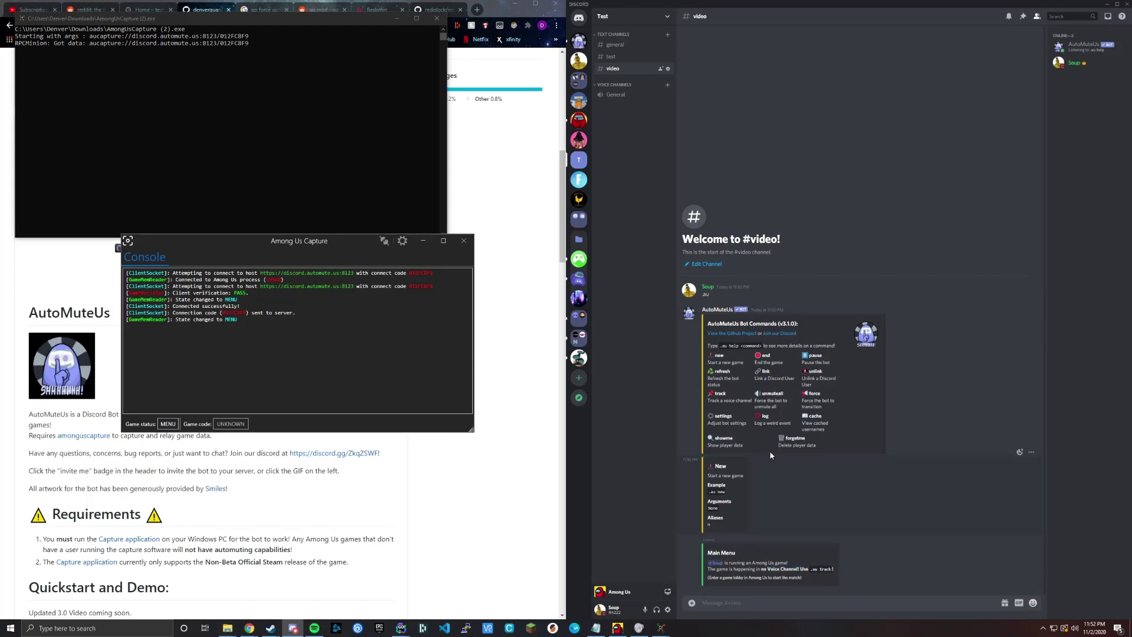
pyautogui.click(633, 97)
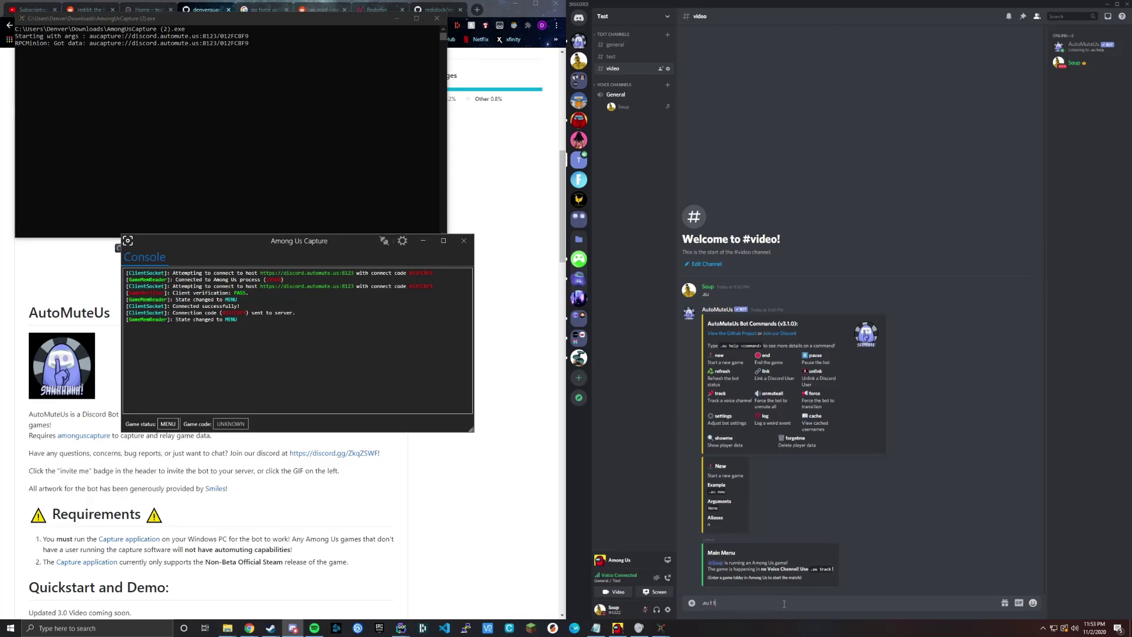
pyautogui.press('Return')
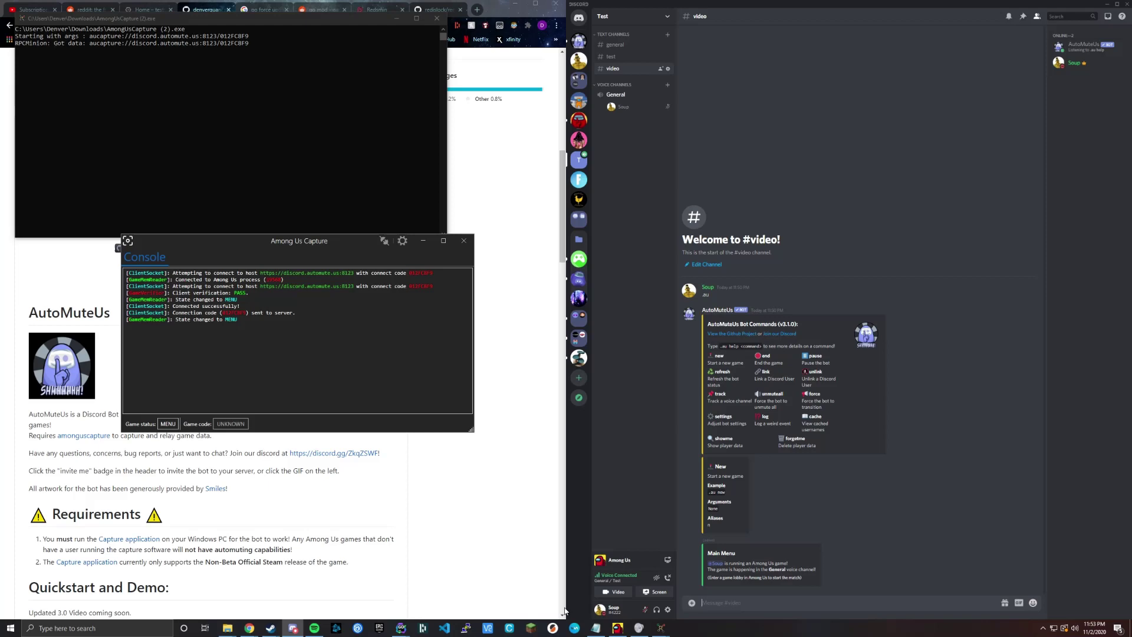
# - Switch to Among Us, leave its graphics settings, and join a public online game
pyautogui.click(618, 628)
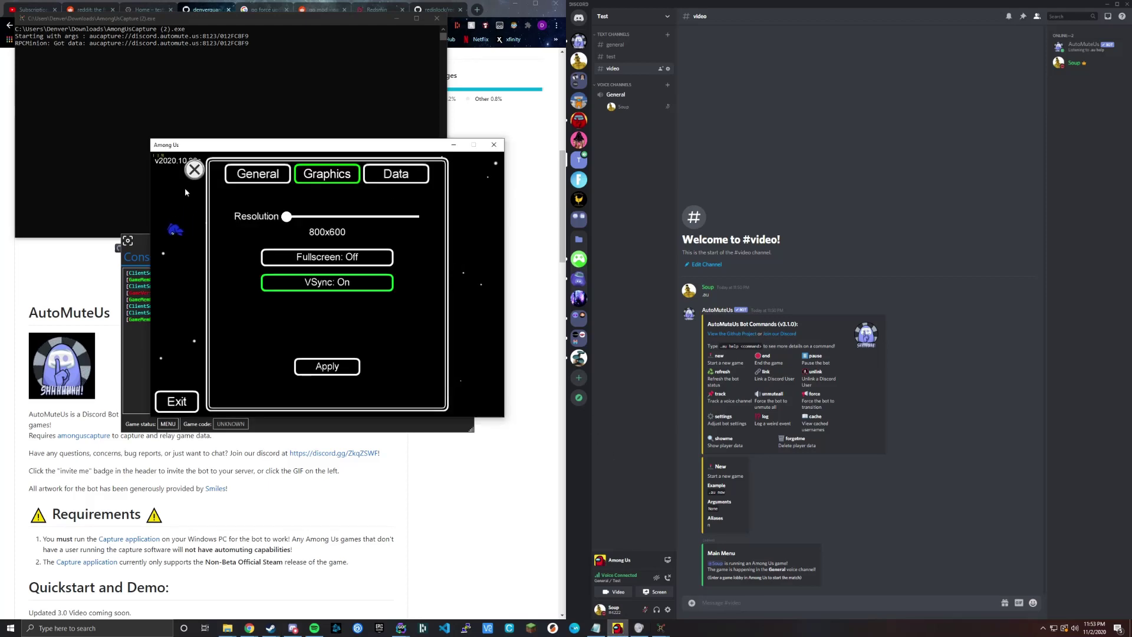
pyautogui.click(194, 170)
pyautogui.click(378, 325)
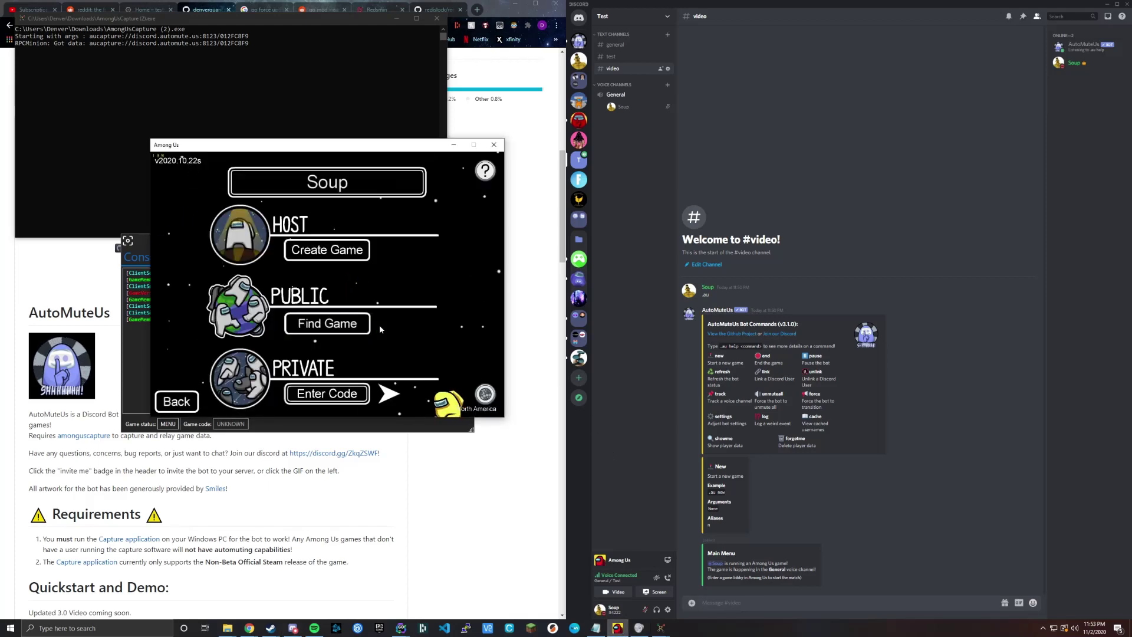
pyautogui.click(320, 321)
pyautogui.click(395, 373)
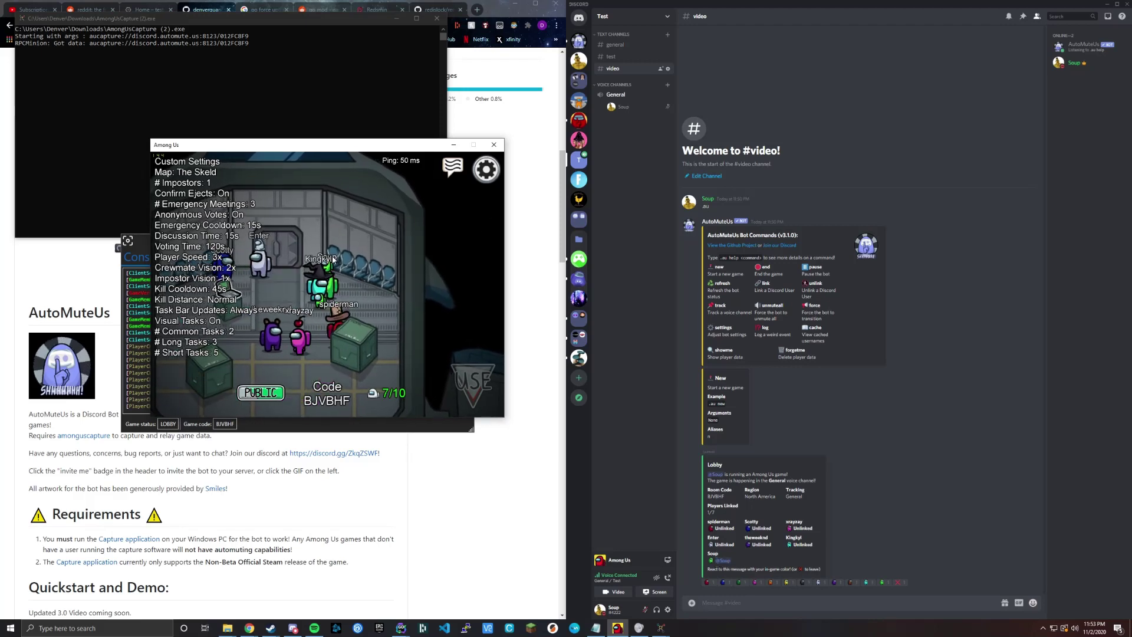
# - Check the own player entry in the bot's Lobby message and link the Discord account to the purple player with the matching reaction
pyautogui.doubleClick(721, 555)
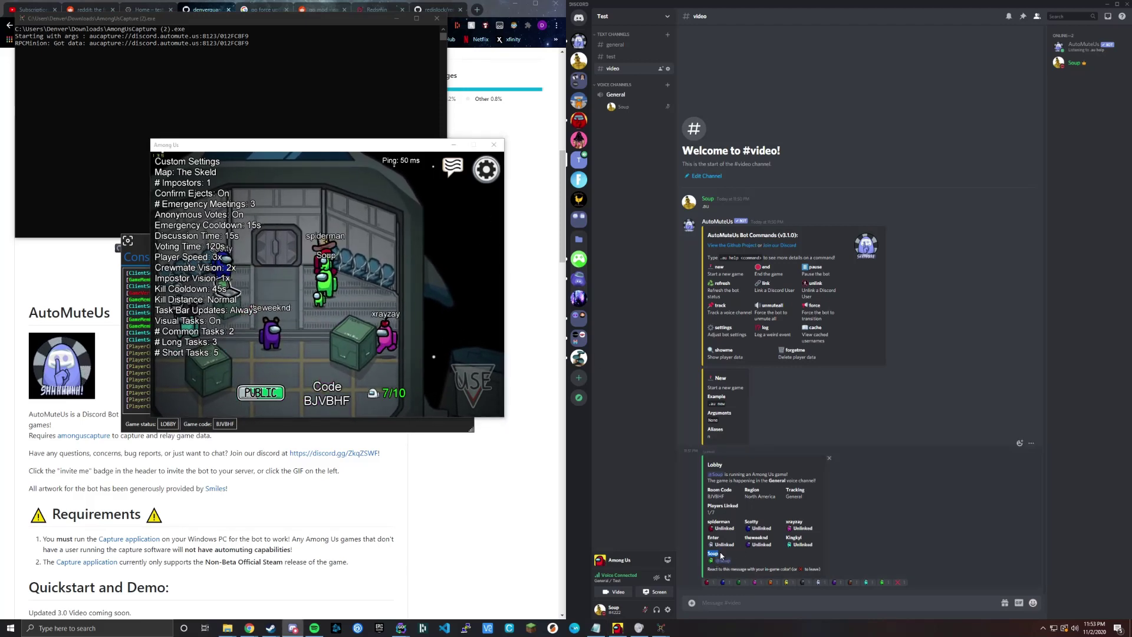
pyautogui.click(408, 259)
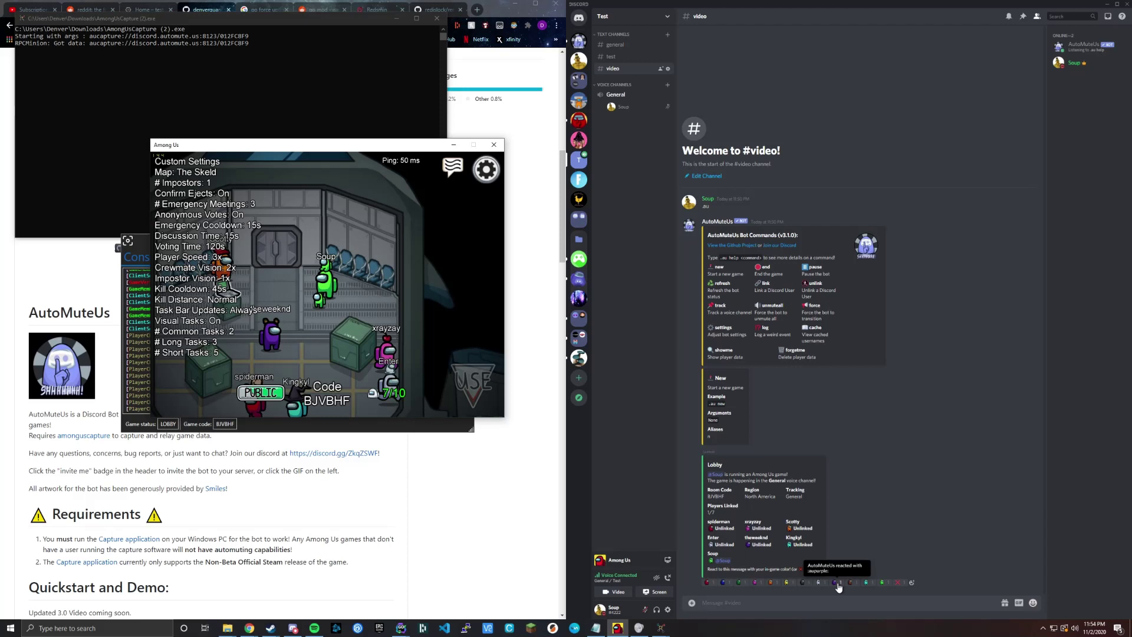
pyautogui.click(824, 618)
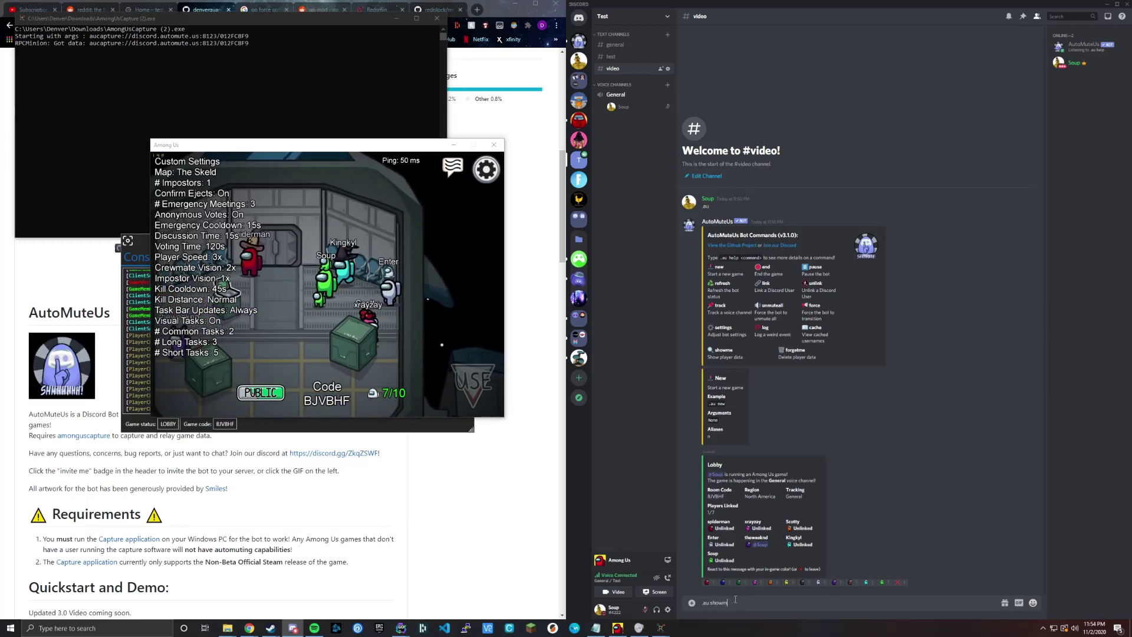
# - Request the stored player data with .au showme in the video channel and examine the cached in-game names
pyautogui.write('e')
pyautogui.press('Return')
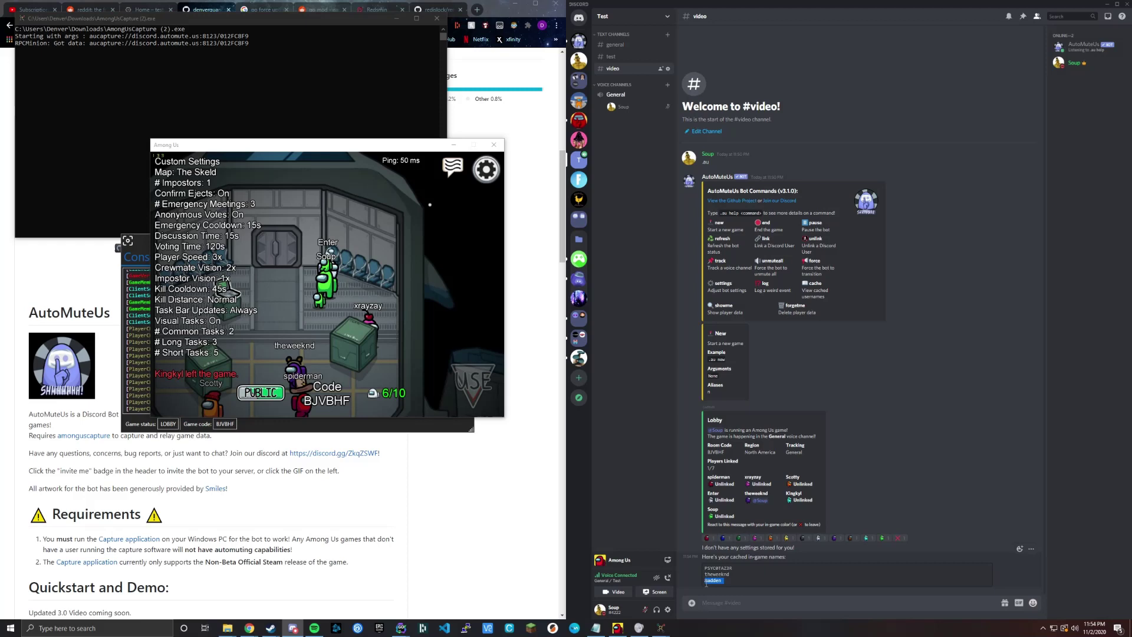
pyautogui.moveTo(704, 574); pyautogui.dragTo(732, 578)
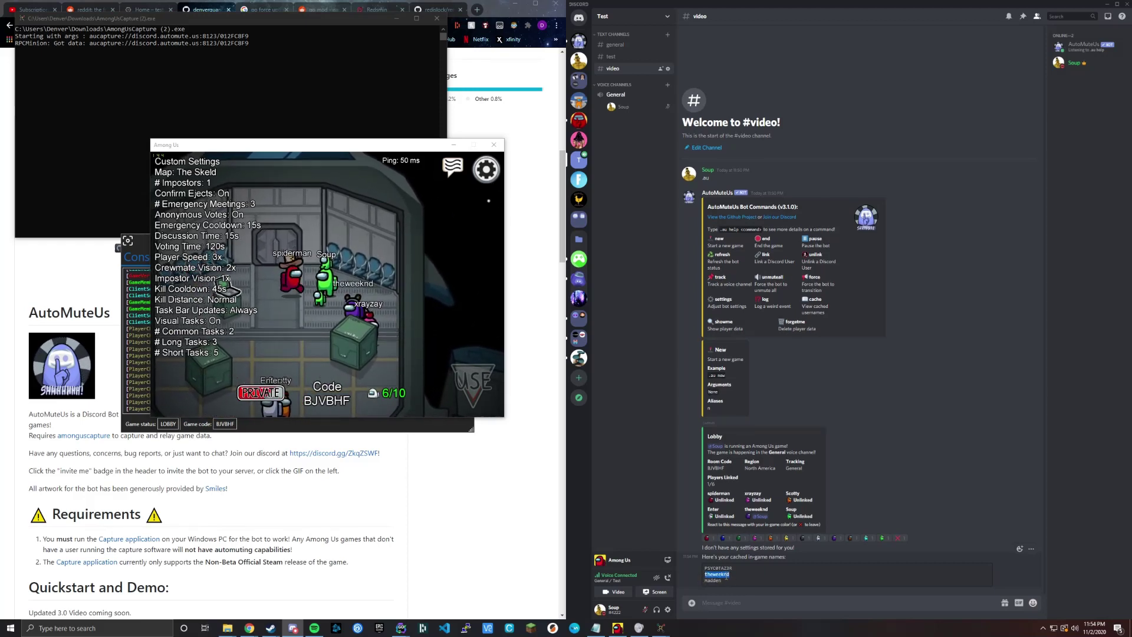
# - Return to the Among Us match and walk the crewmate from the Cafeteria into Weapons
pyautogui.click(322, 341)
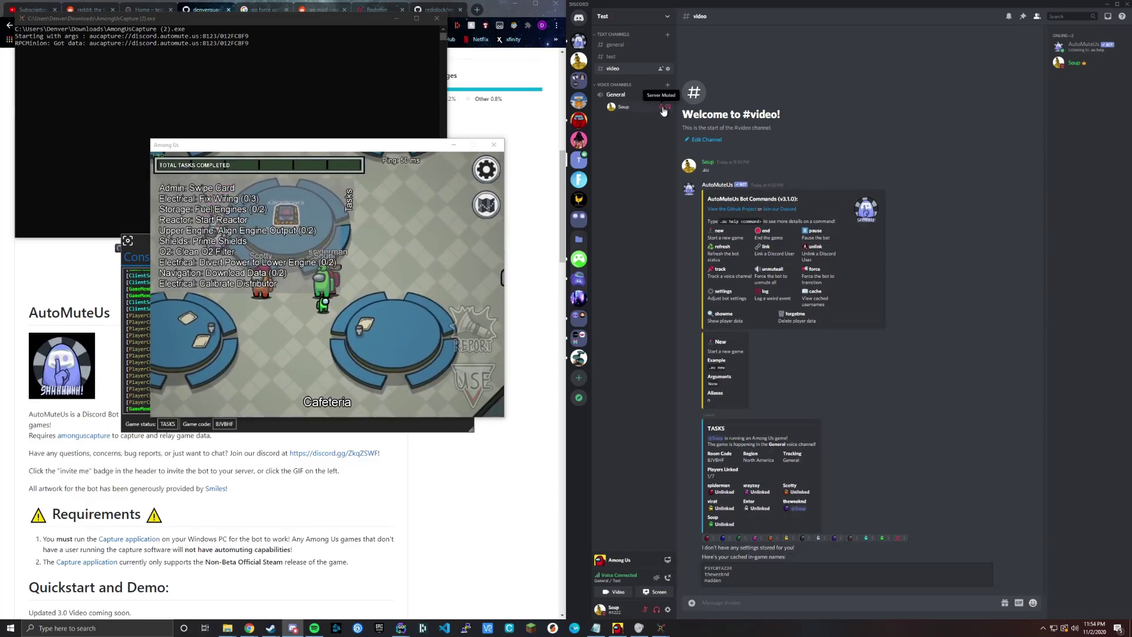
pyautogui.click(392, 289)
pyautogui.moveTo(391, 289); pyautogui.dragTo(389, 293)
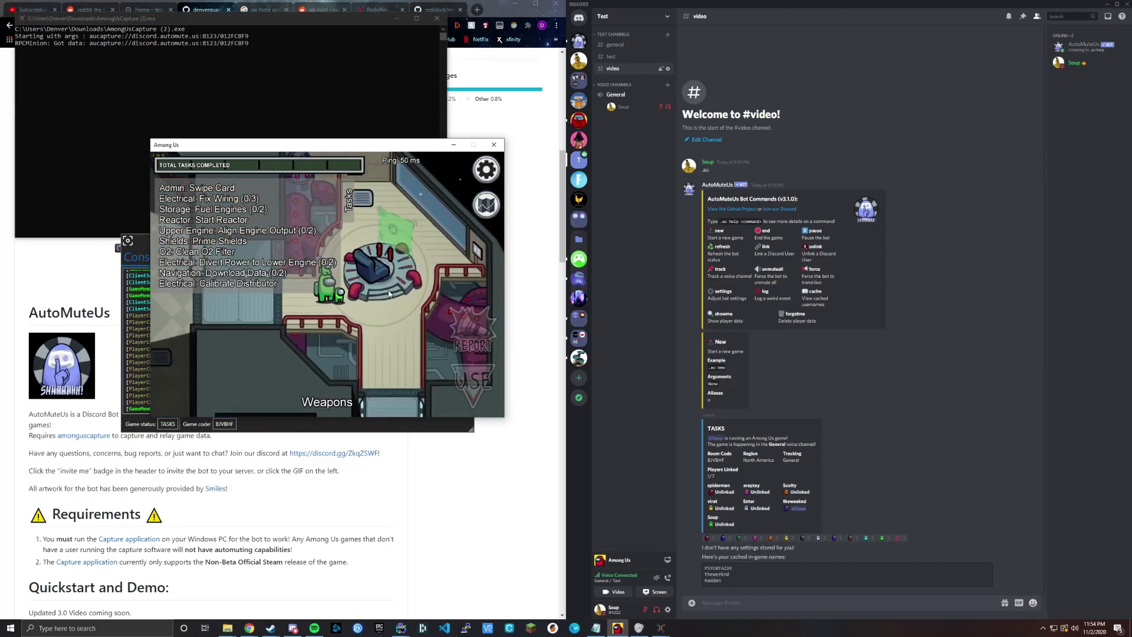
pyautogui.press('a')
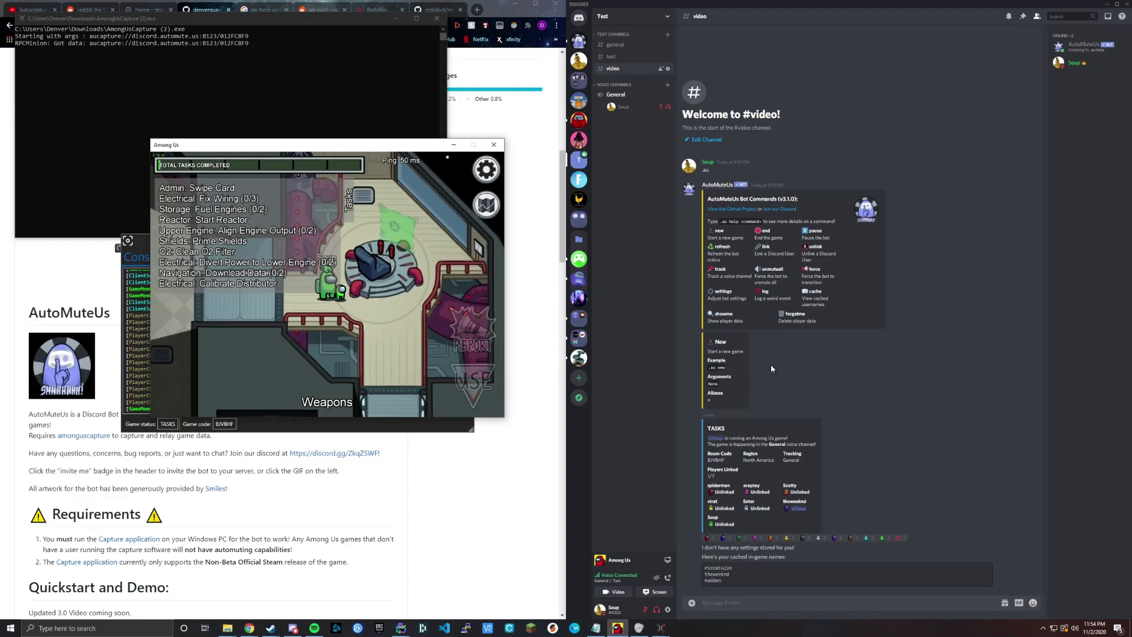
# - List the bot's available settings in the video channel with the .au settings command
pyautogui.click(743, 604)
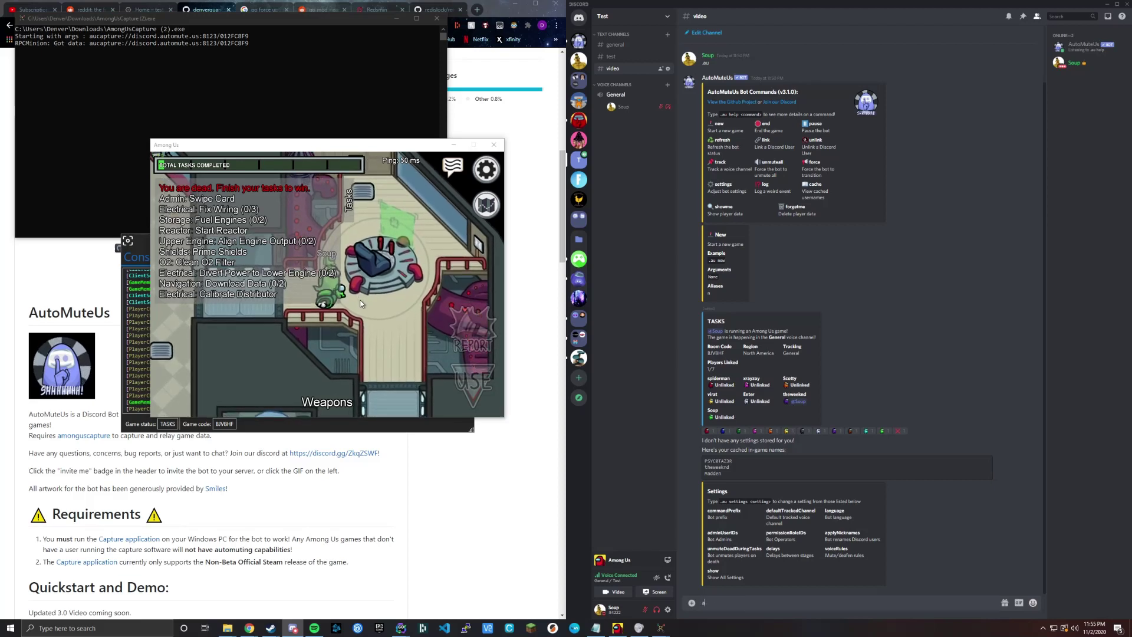
pyautogui.write('a')
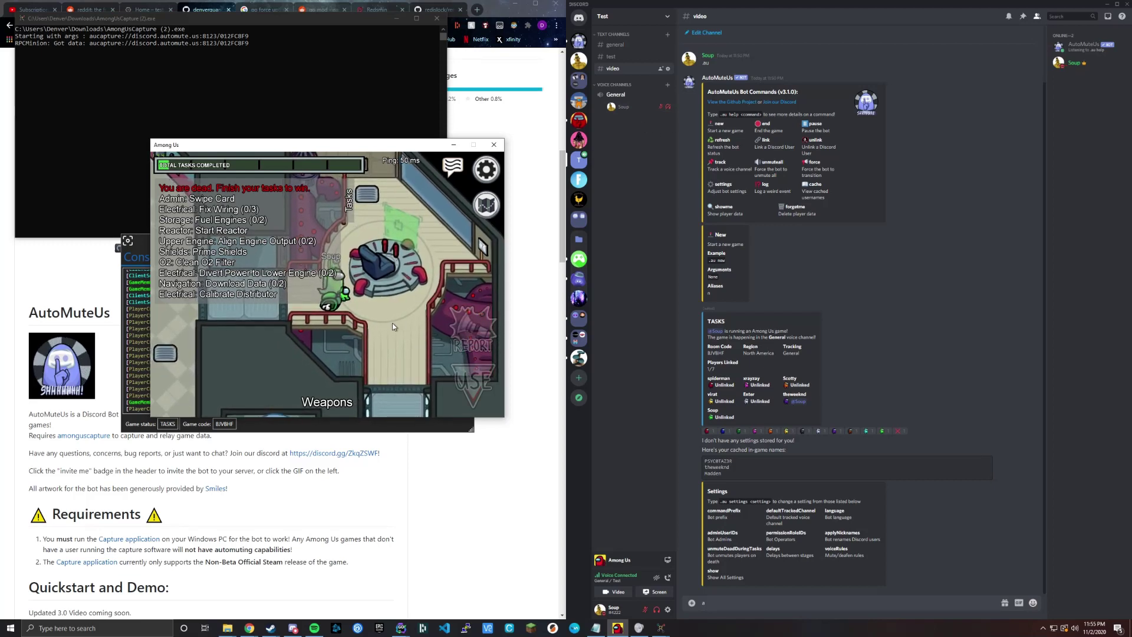
# - Move the ghost from Weapons back to the emergency table in the Cafeteria
pyautogui.press('a')
pyautogui.press('a')
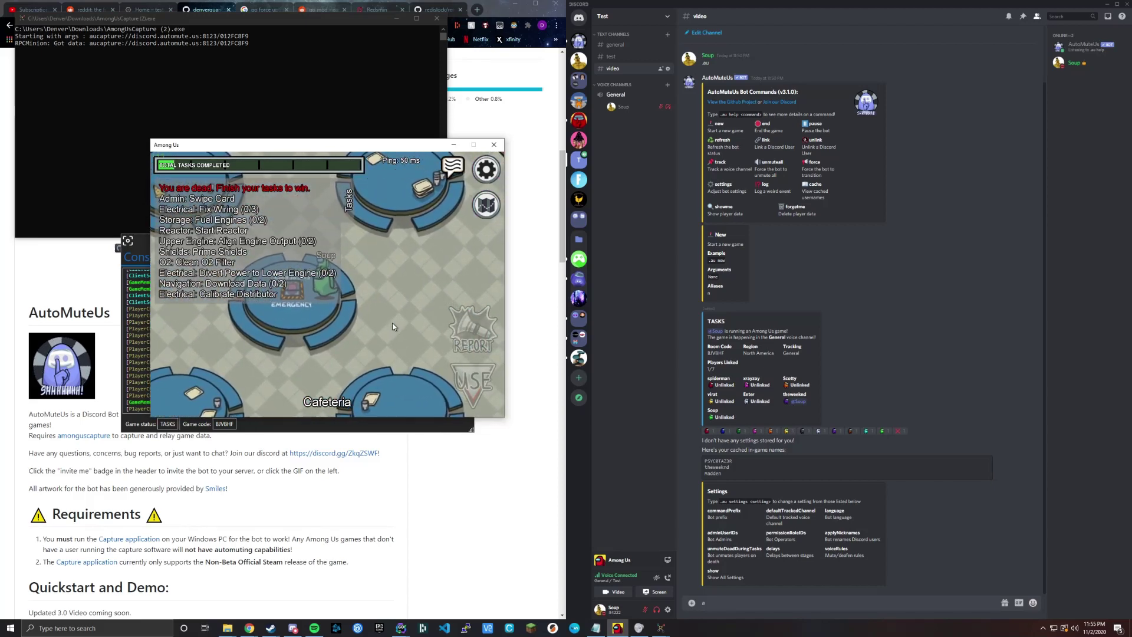
pyautogui.press('a')
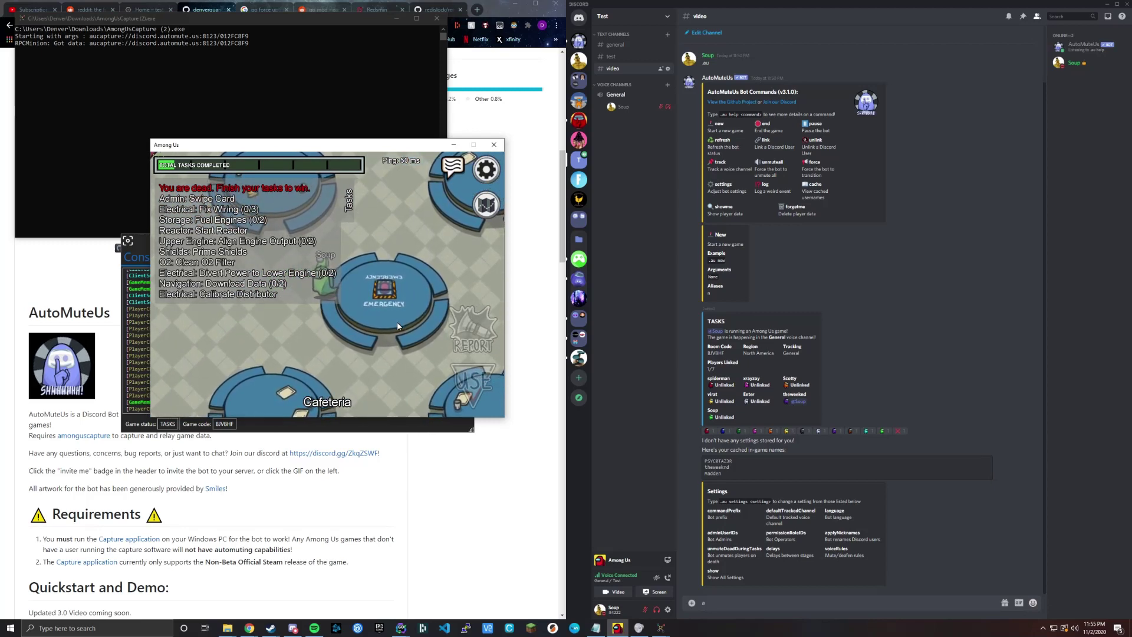
pyautogui.press('d')
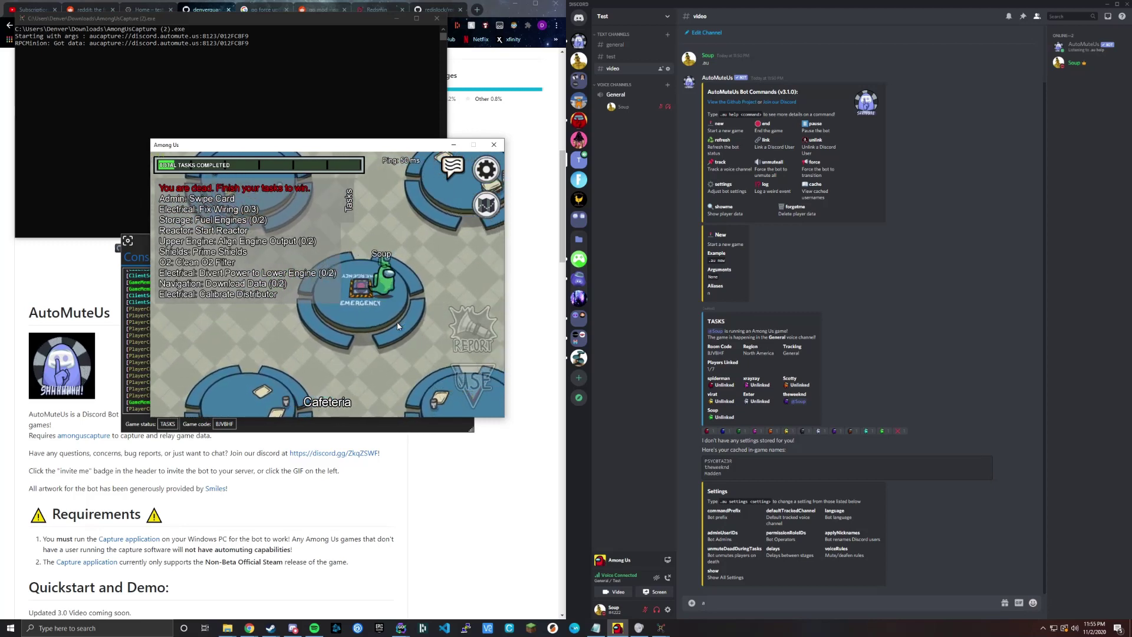